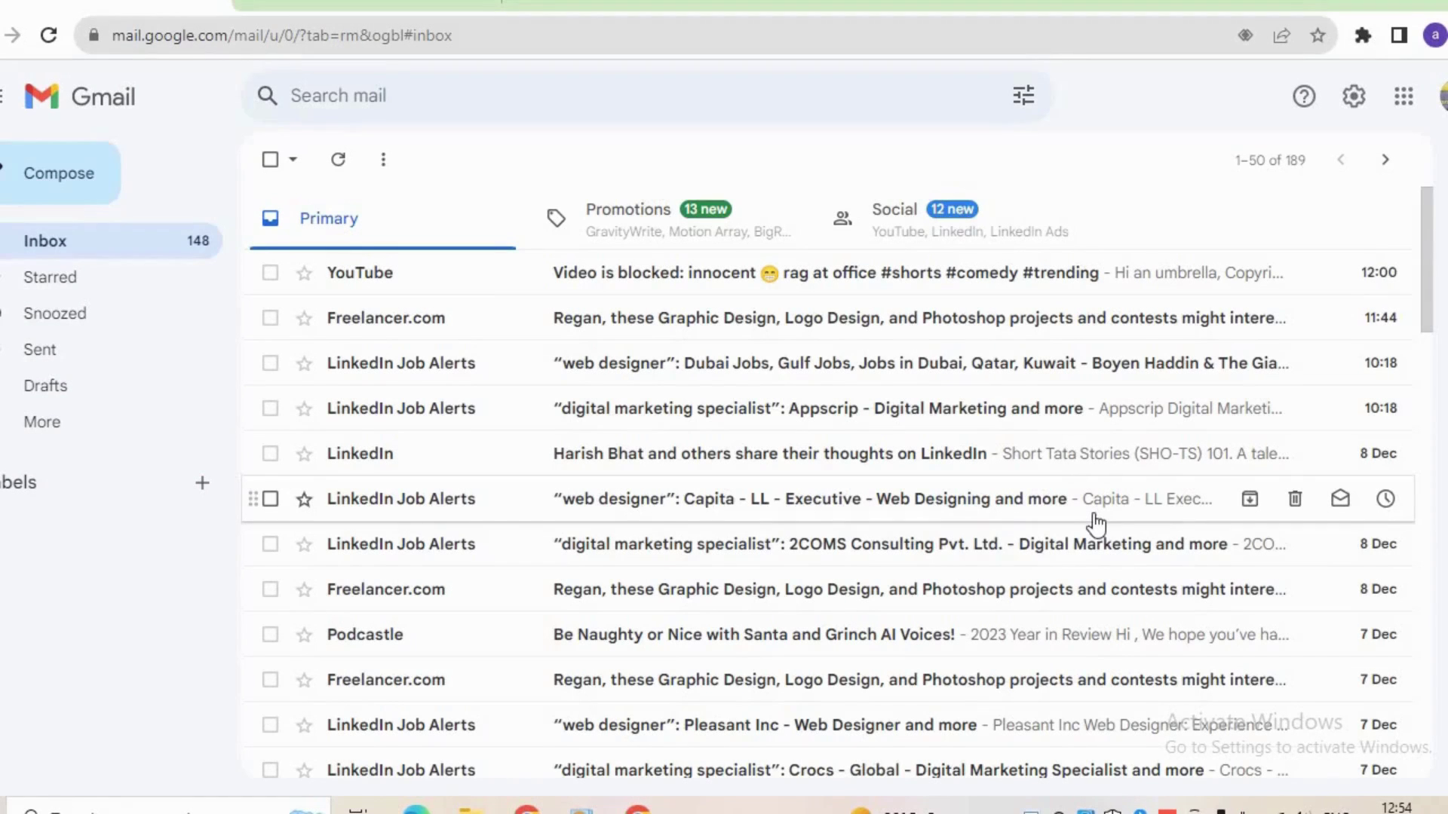
# Open YouTube from Gmail's Google apps and go to YouTube Studio for the signed-in channel.
pyautogui.click(1404, 103)
pyautogui.click(1294, 338)
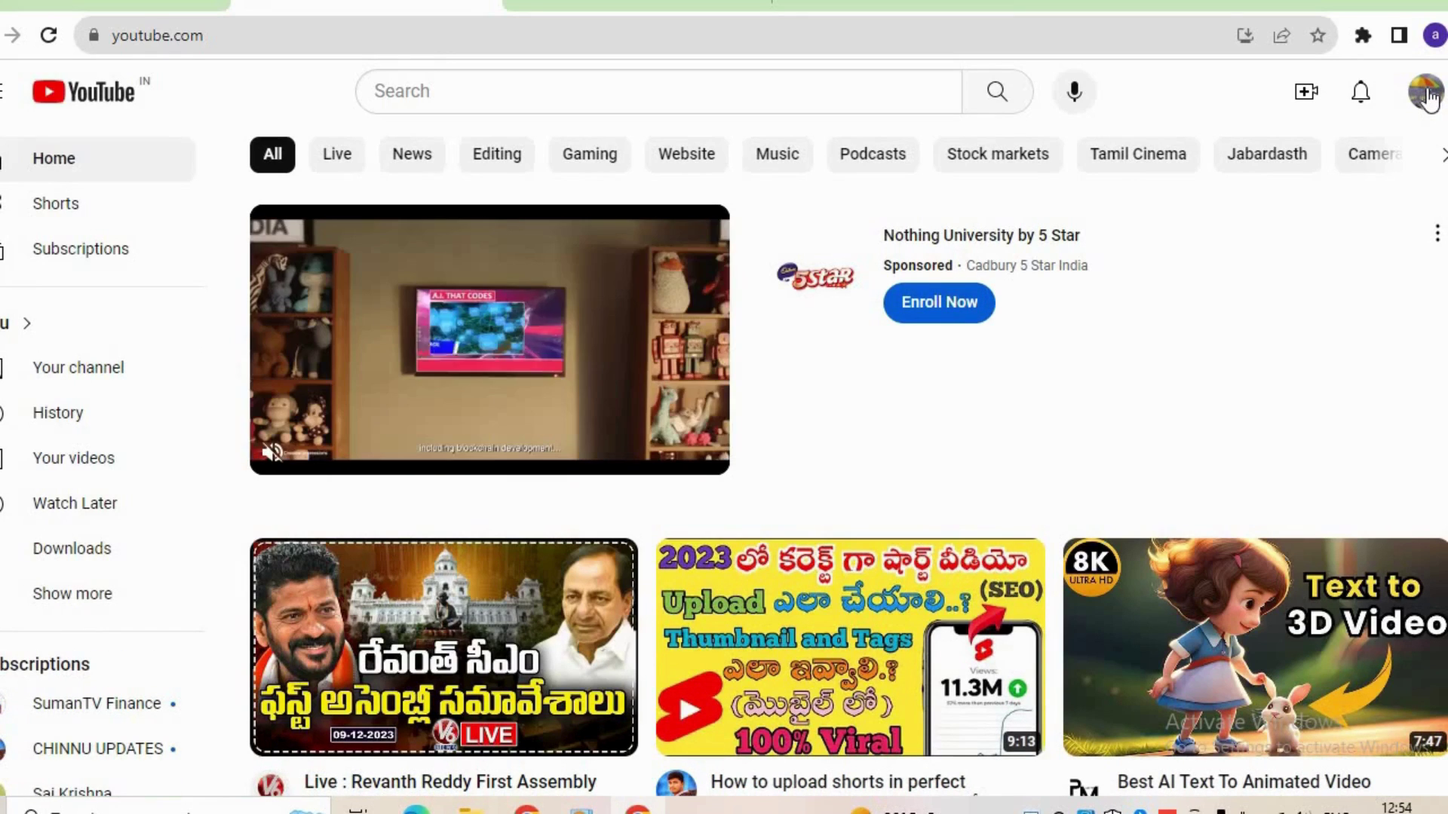
pyautogui.click(1427, 98)
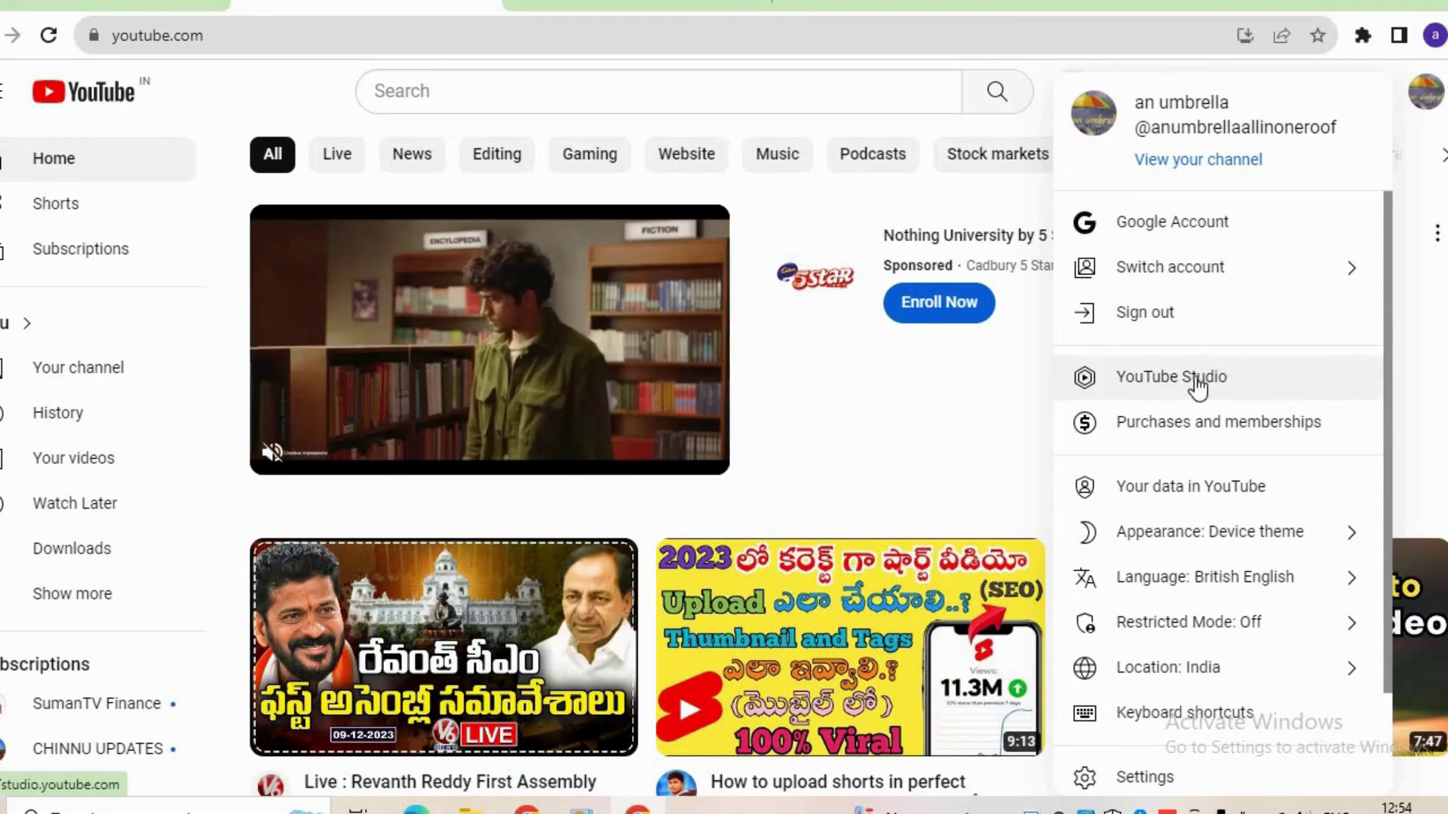
pyautogui.click(1210, 378)
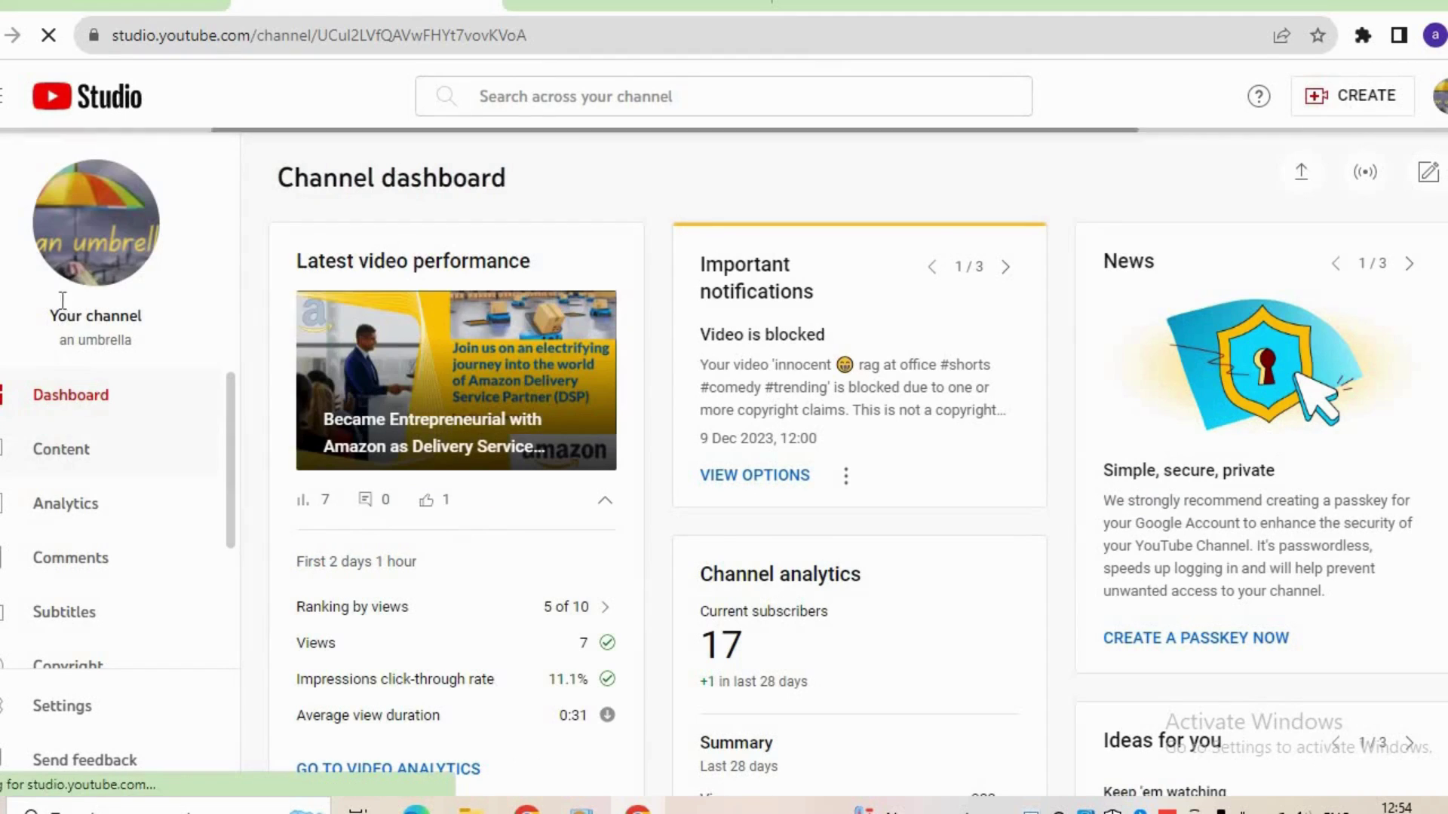
# Open the channel customisation page and show the channel's basic info.
pyautogui.scroll(-3, 76, 498)
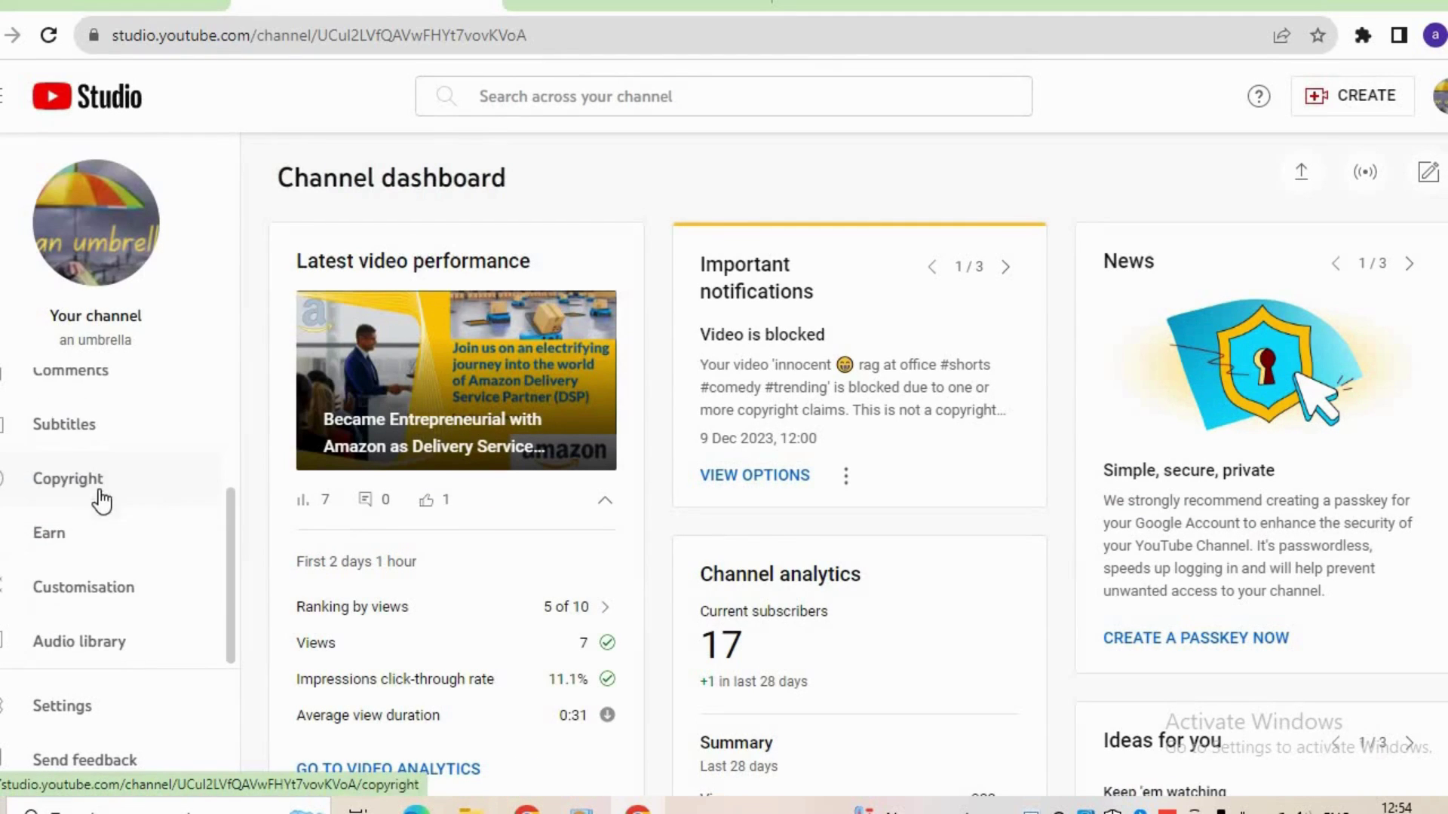
pyautogui.click(81, 590)
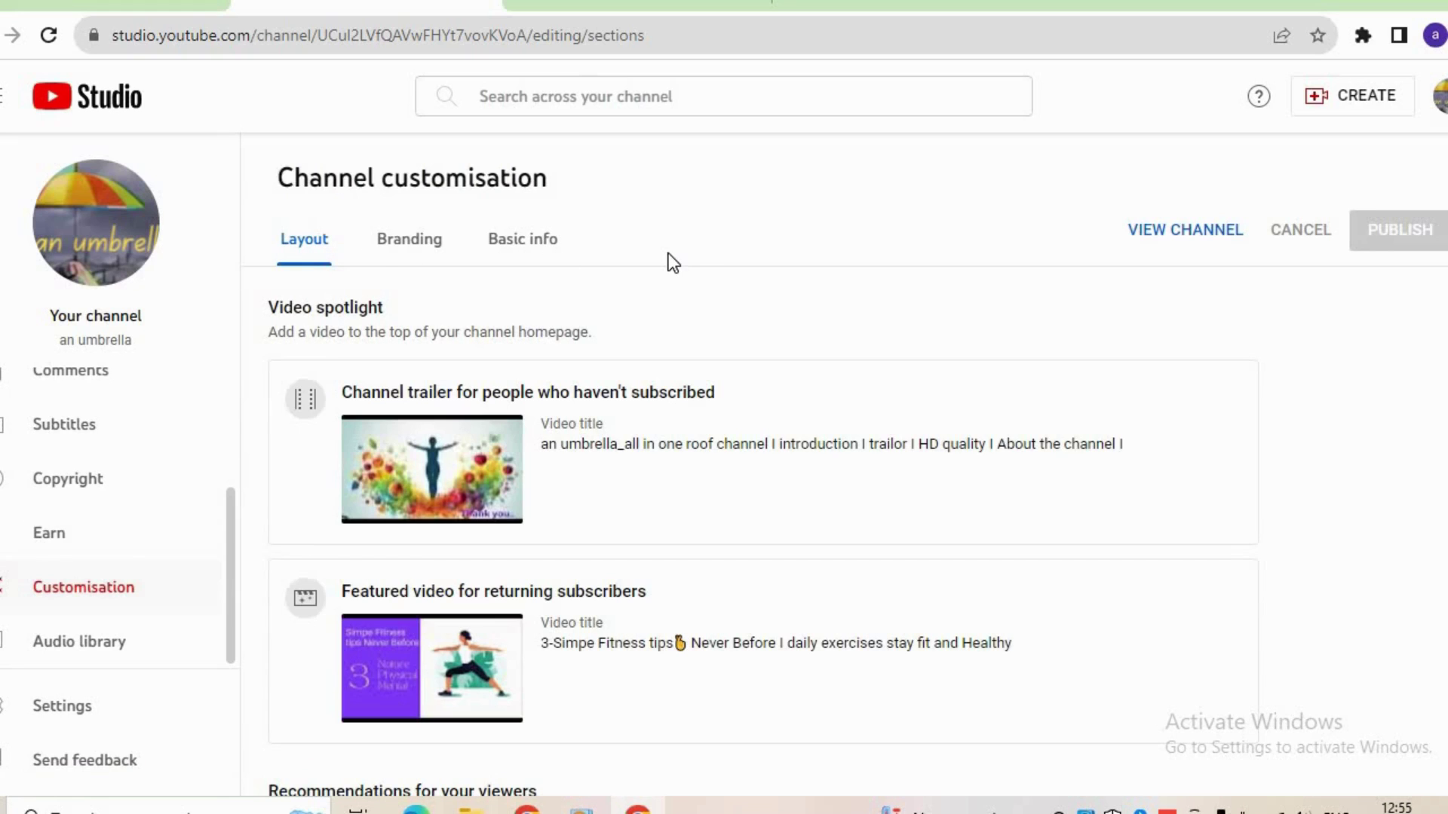
pyautogui.click(517, 249)
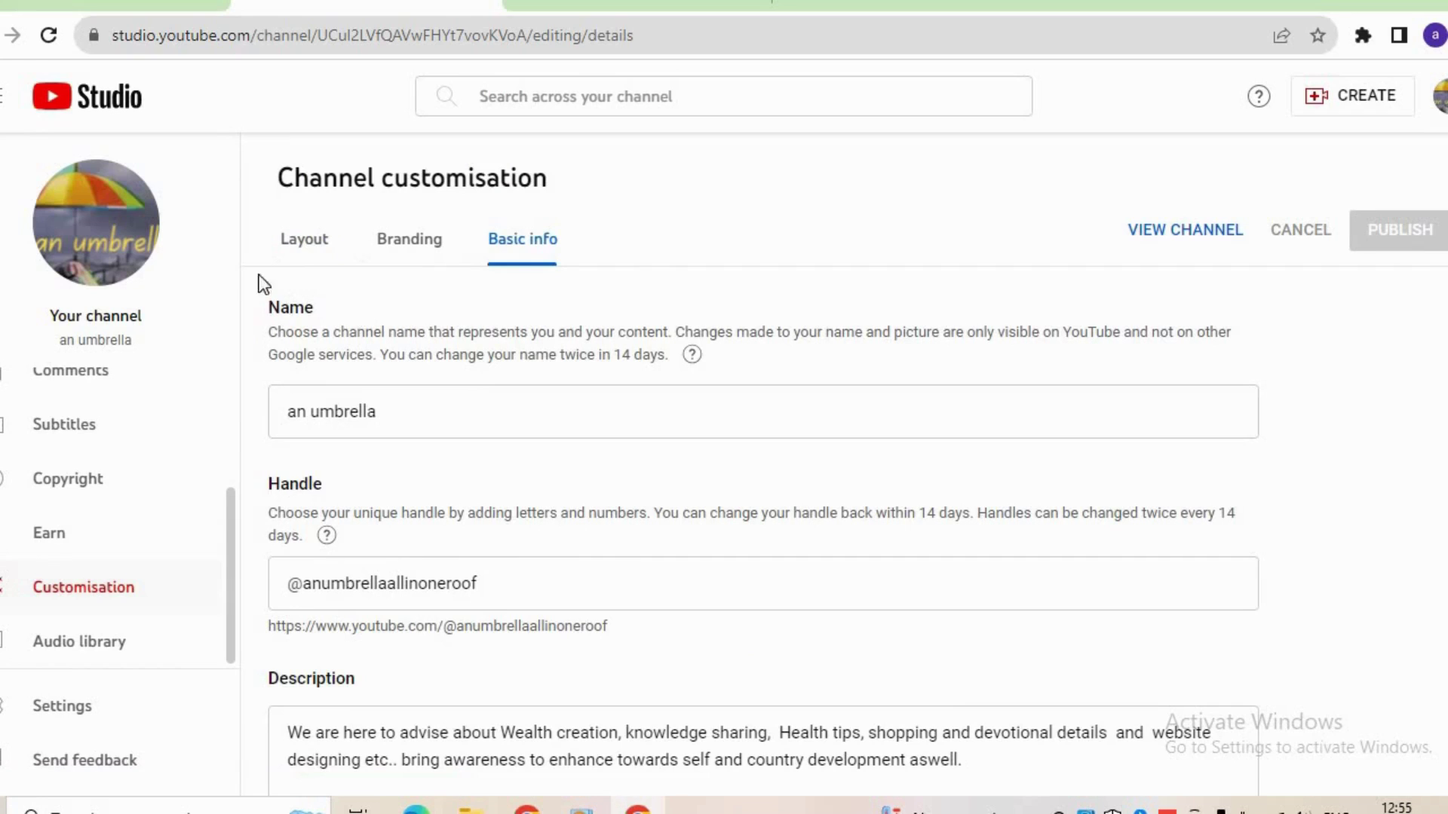
# Examine the channel name and handle fields, including the rule on how often the name can be changed.
pyautogui.doubleClick(309, 307)
pyautogui.moveTo(375, 413); pyautogui.dragTo(293, 420)
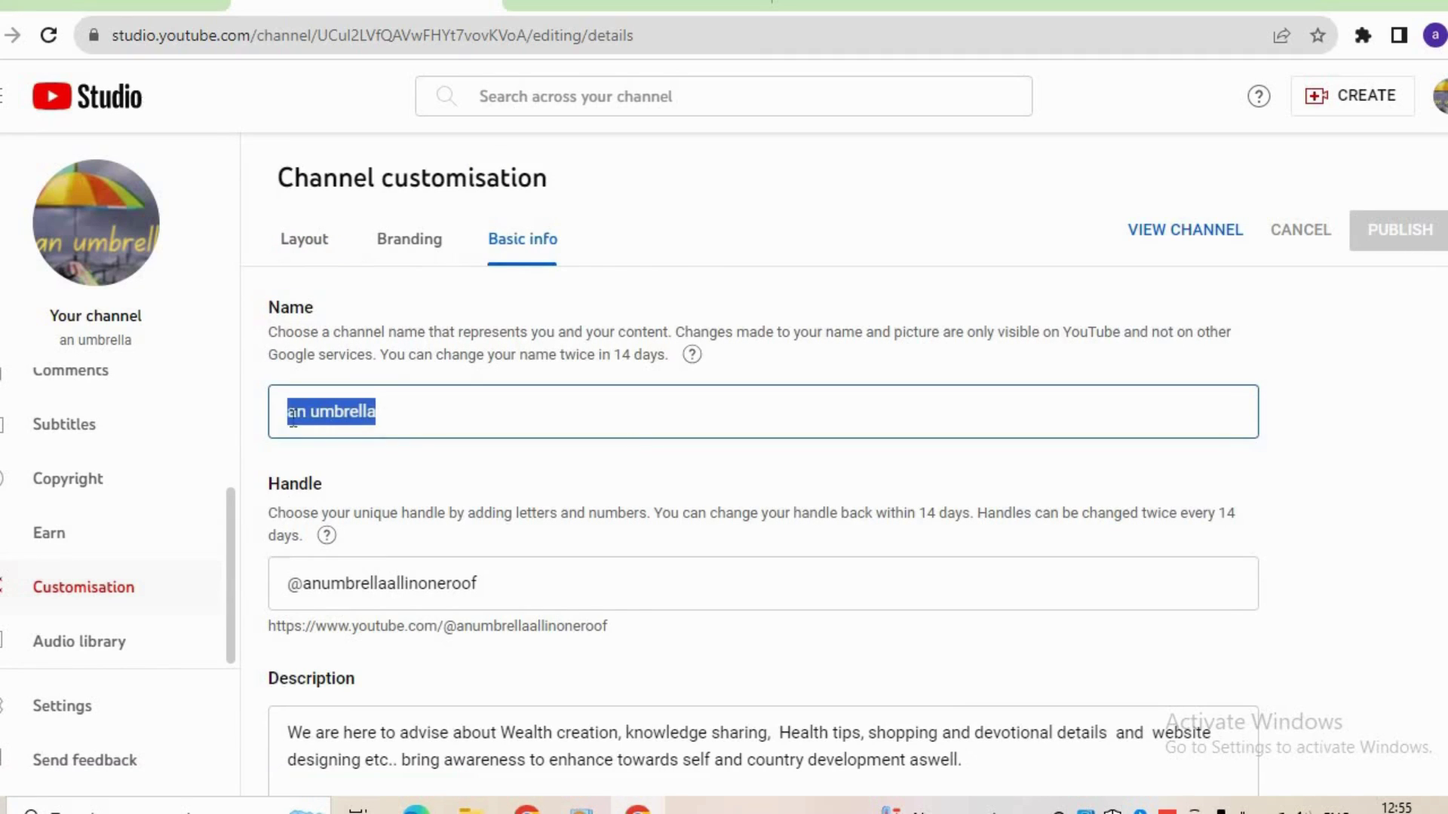
pyautogui.click(591, 420)
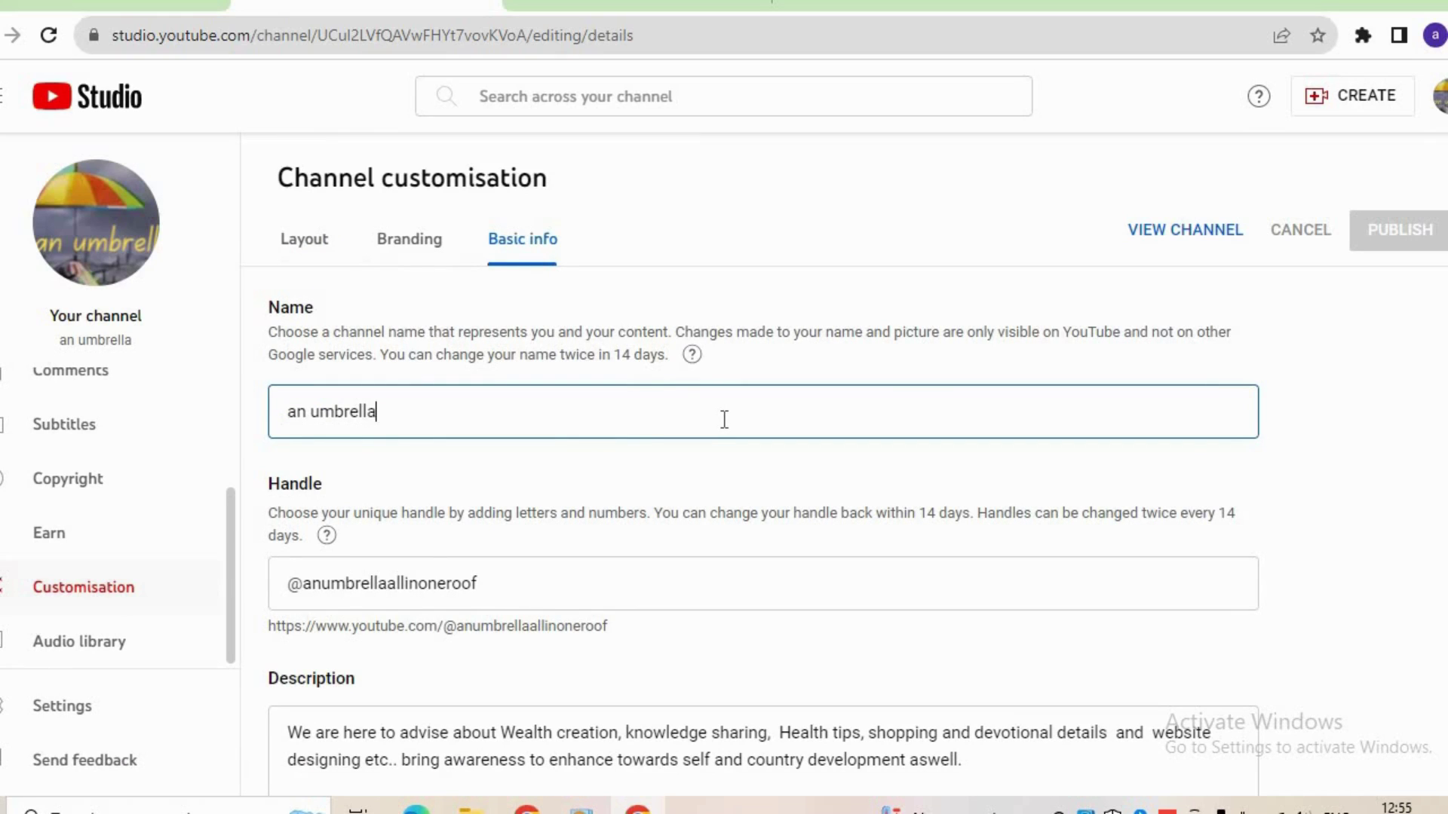
pyautogui.moveTo(398, 354); pyautogui.dragTo(565, 401)
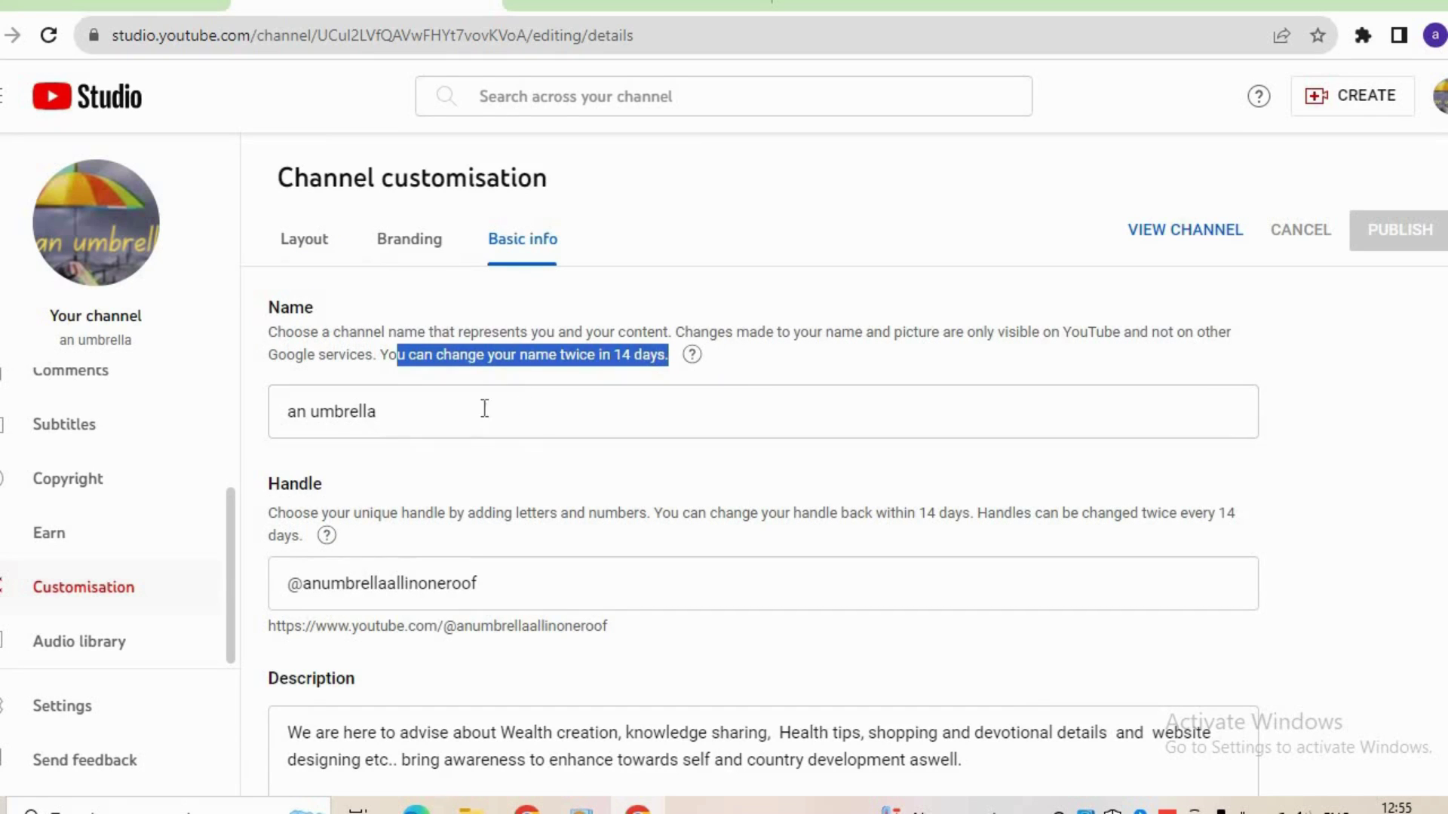
pyautogui.click(433, 414)
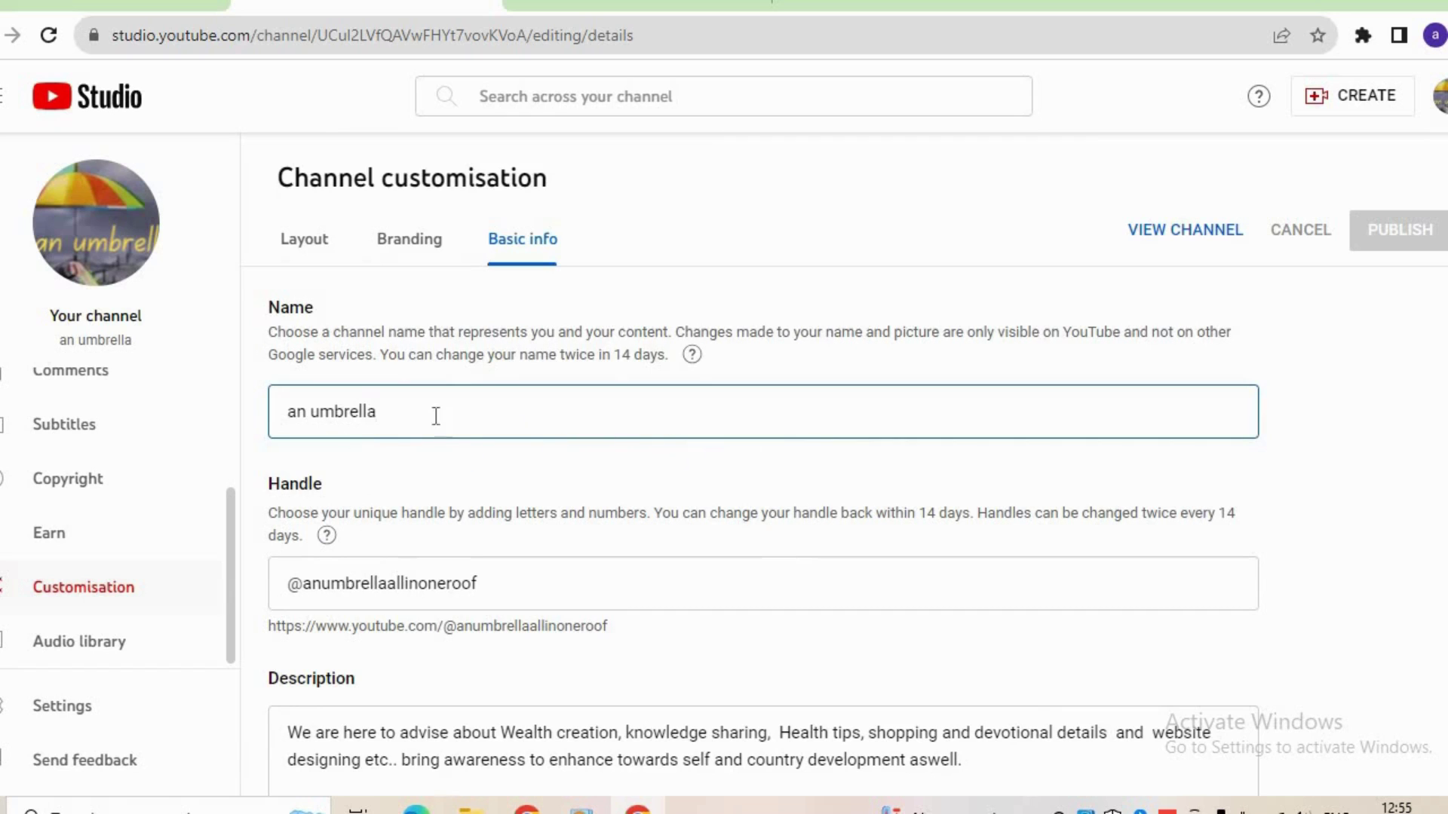
pyautogui.scroll(-3, 530, 460)
pyautogui.scroll(2, 635, 452)
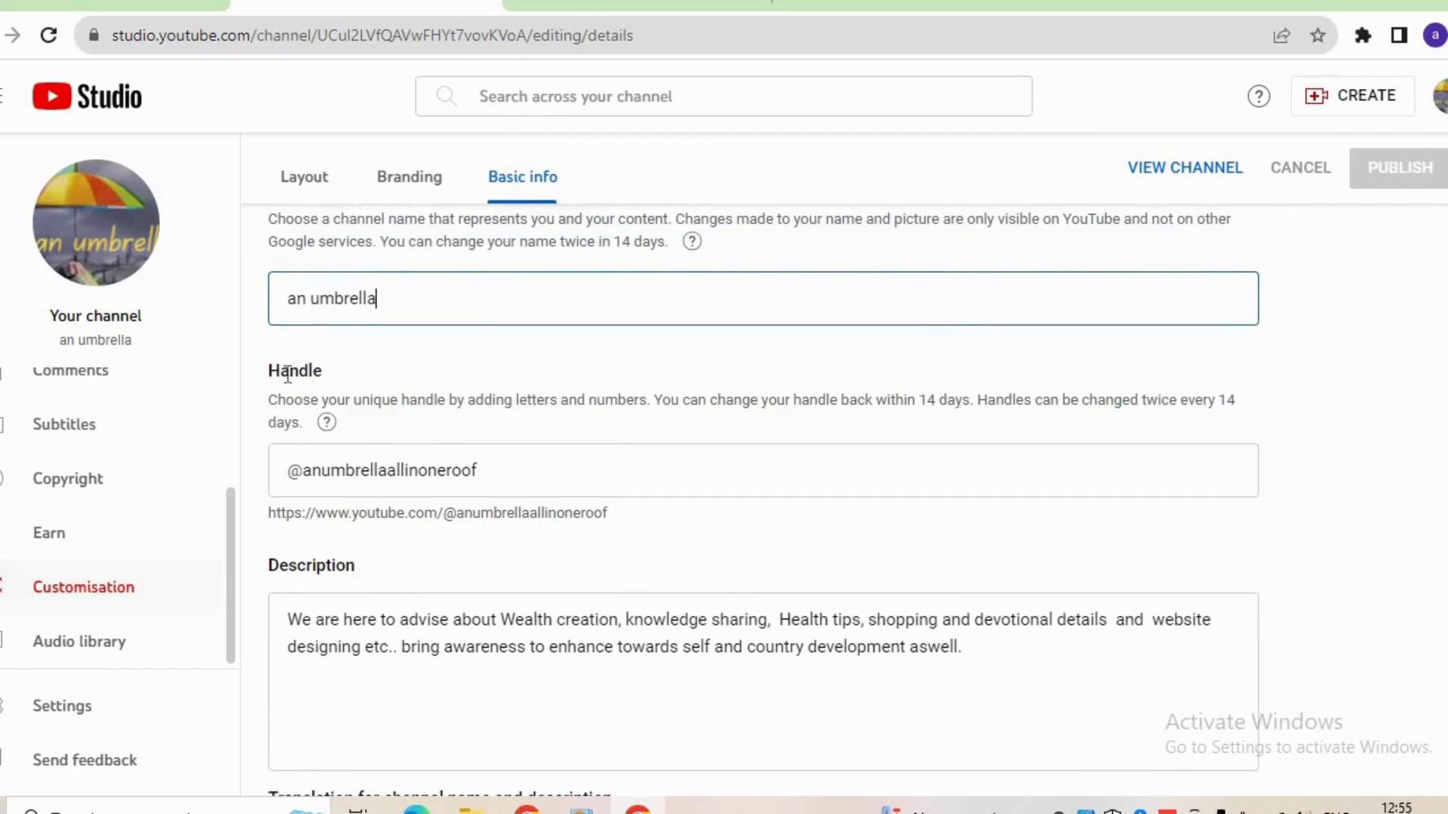
pyautogui.moveTo(351, 373); pyautogui.dragTo(269, 373)
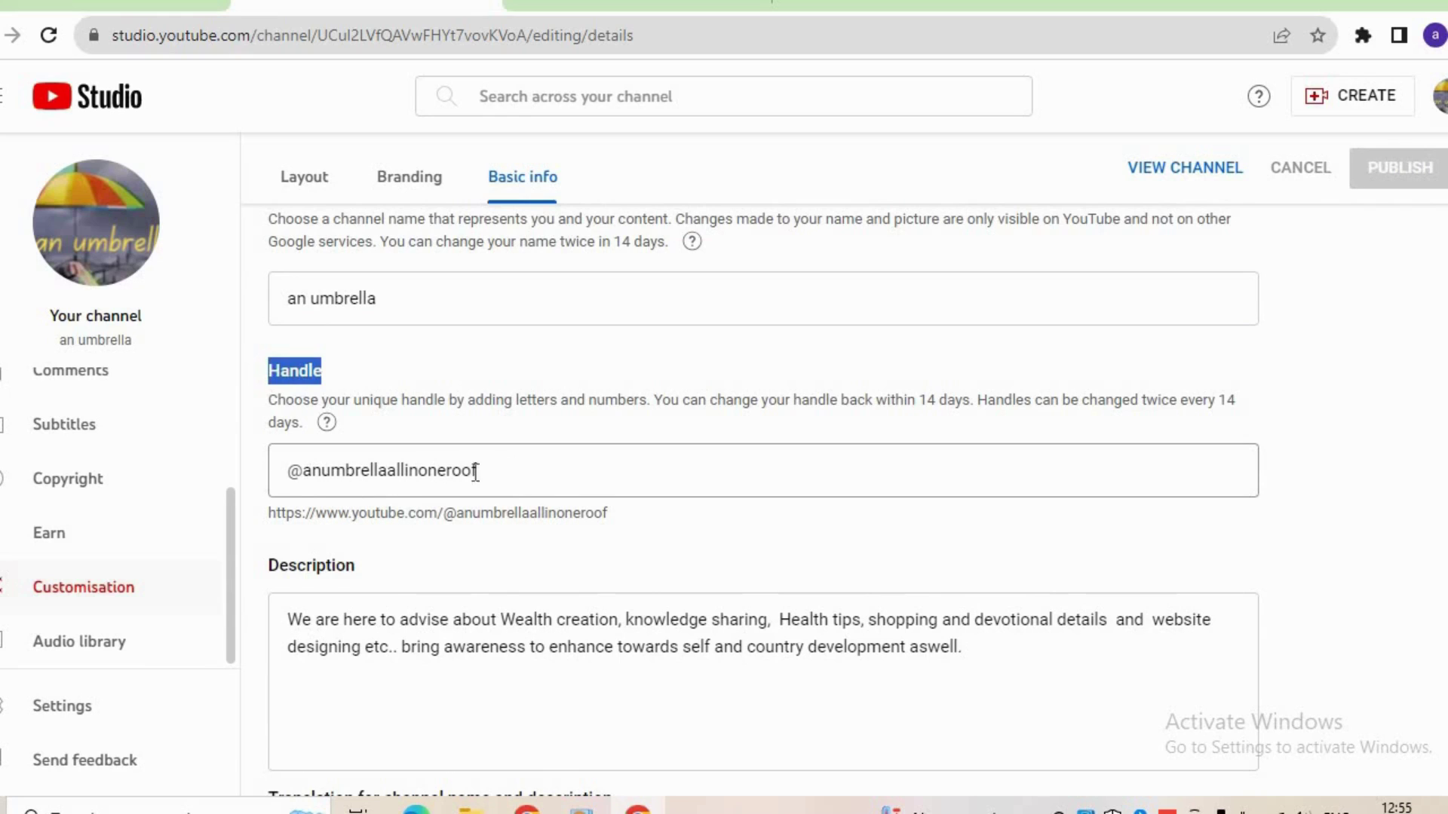
pyautogui.doubleClick(332, 472)
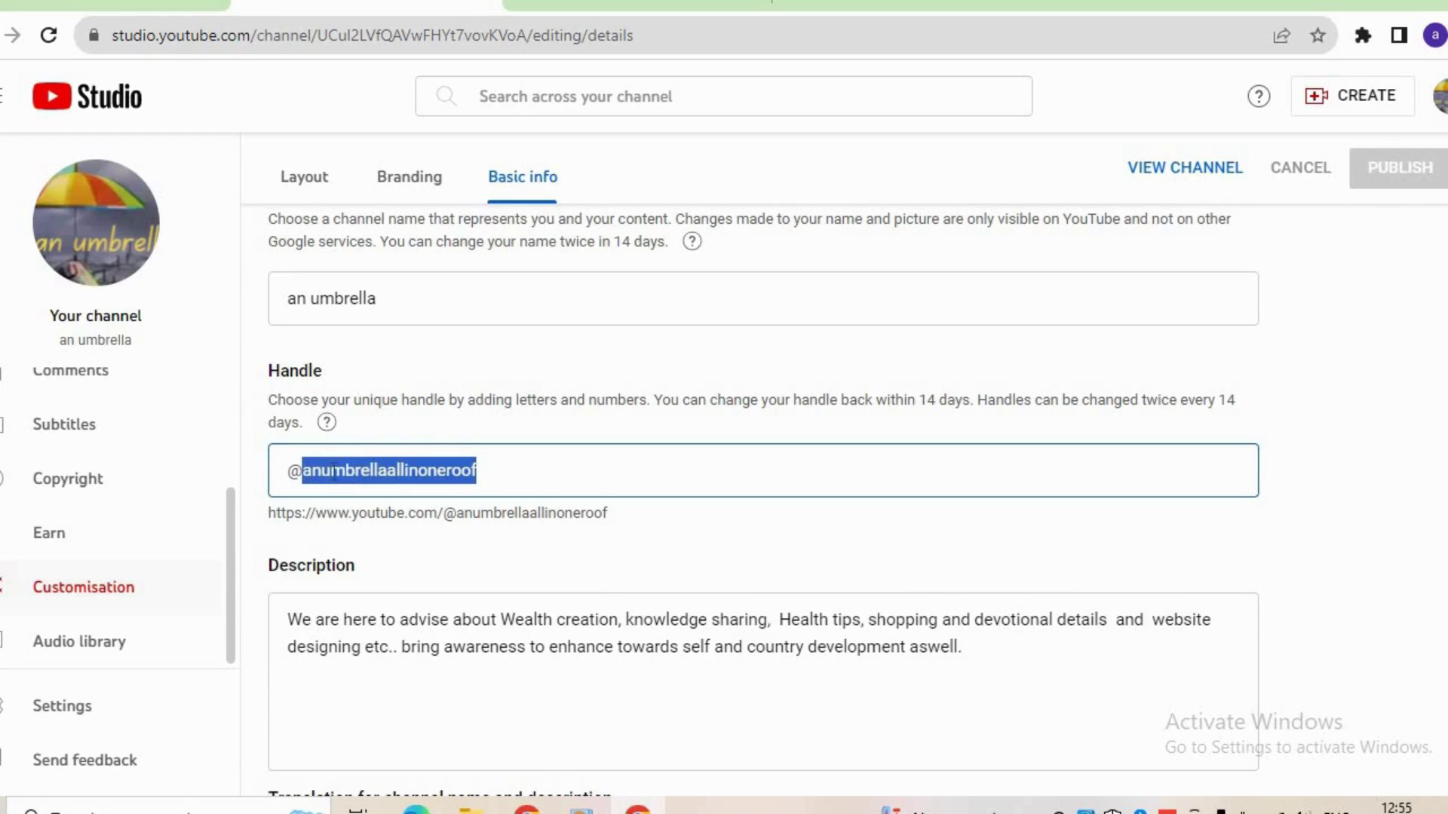
pyautogui.click(553, 469)
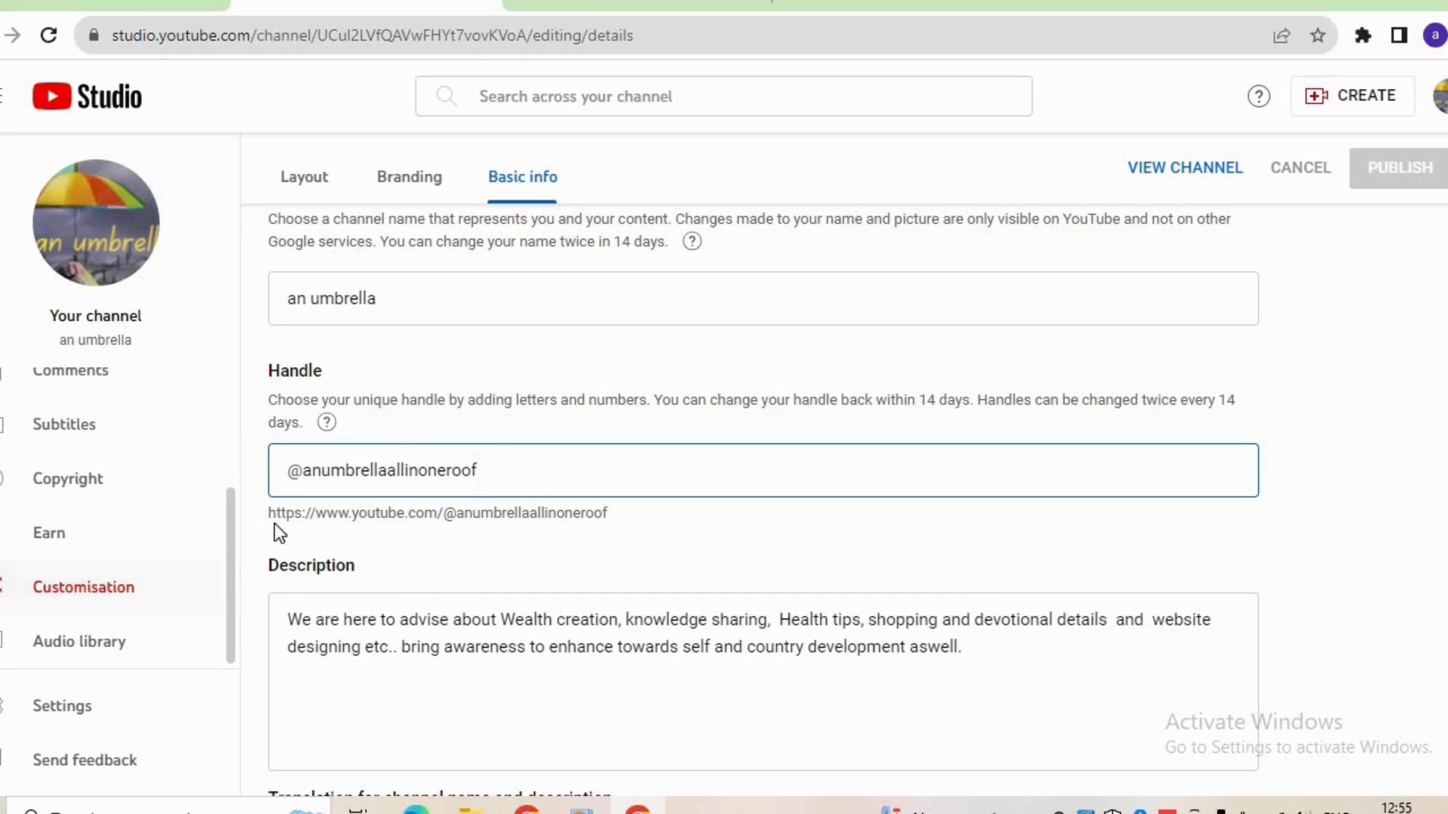
# Copy the channel's handle URL shown beneath the handle field.
pyautogui.moveTo(609, 517); pyautogui.dragTo(255, 523)
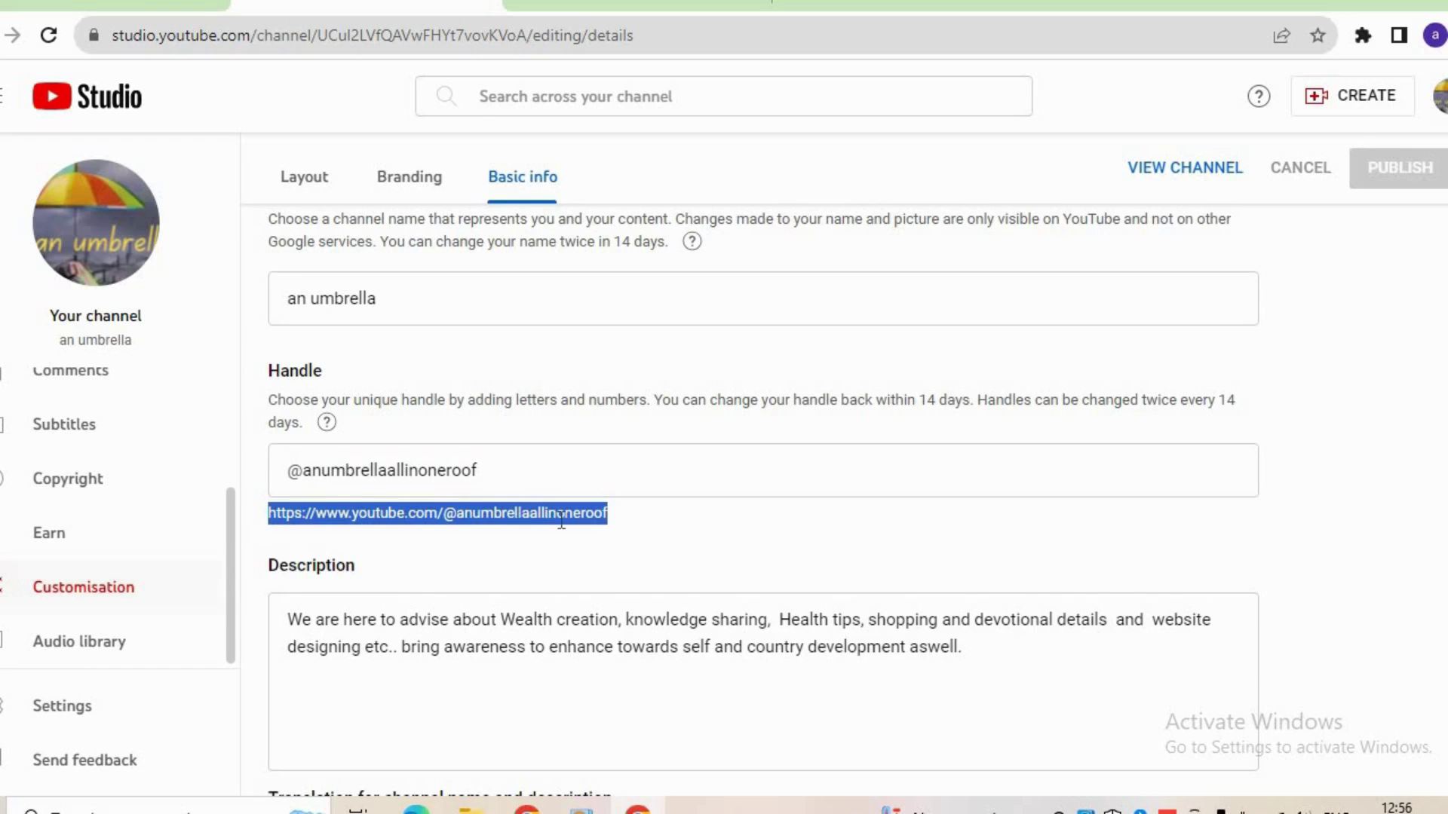
pyautogui.rightClick(509, 517)
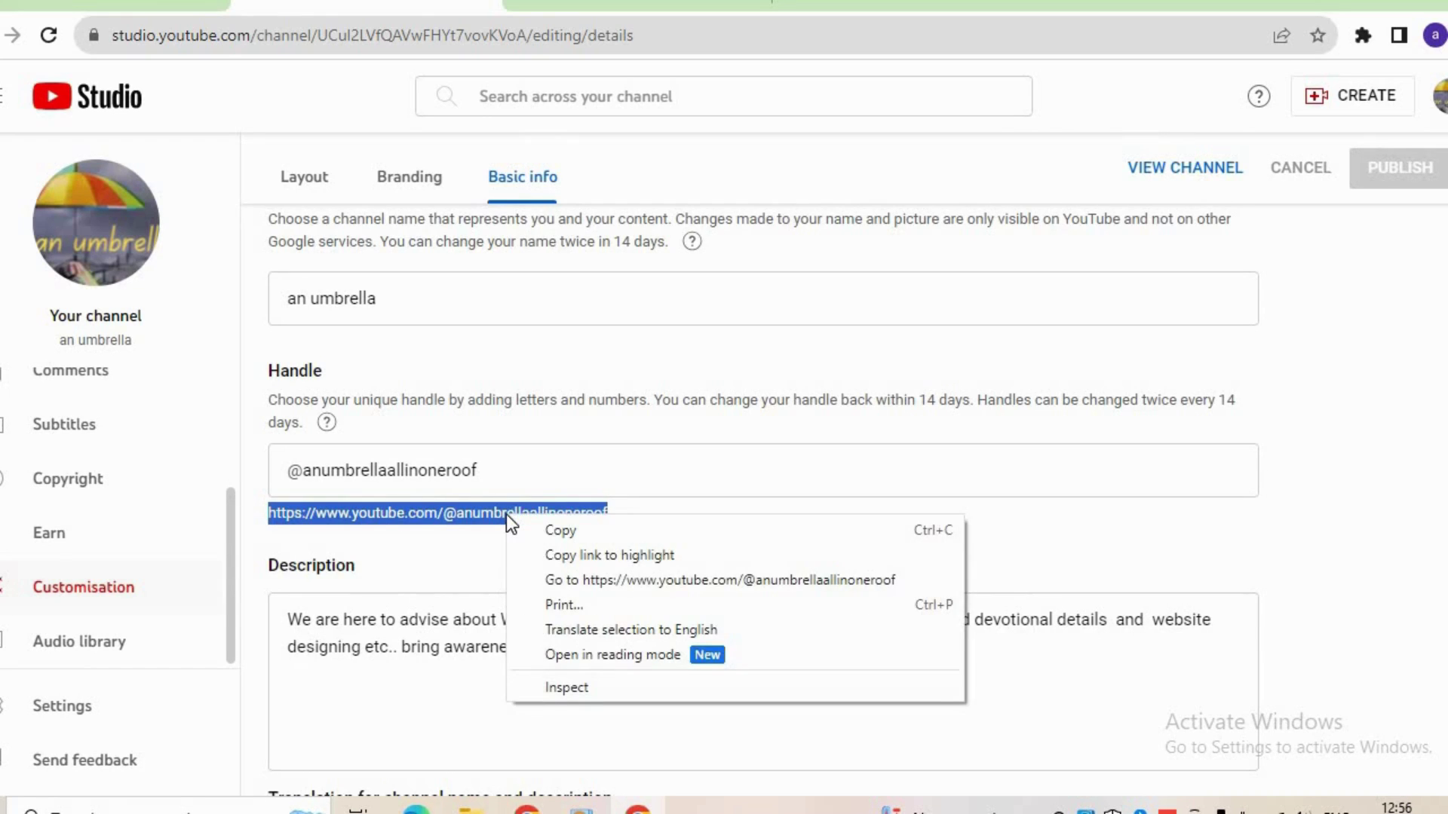
pyautogui.click(558, 531)
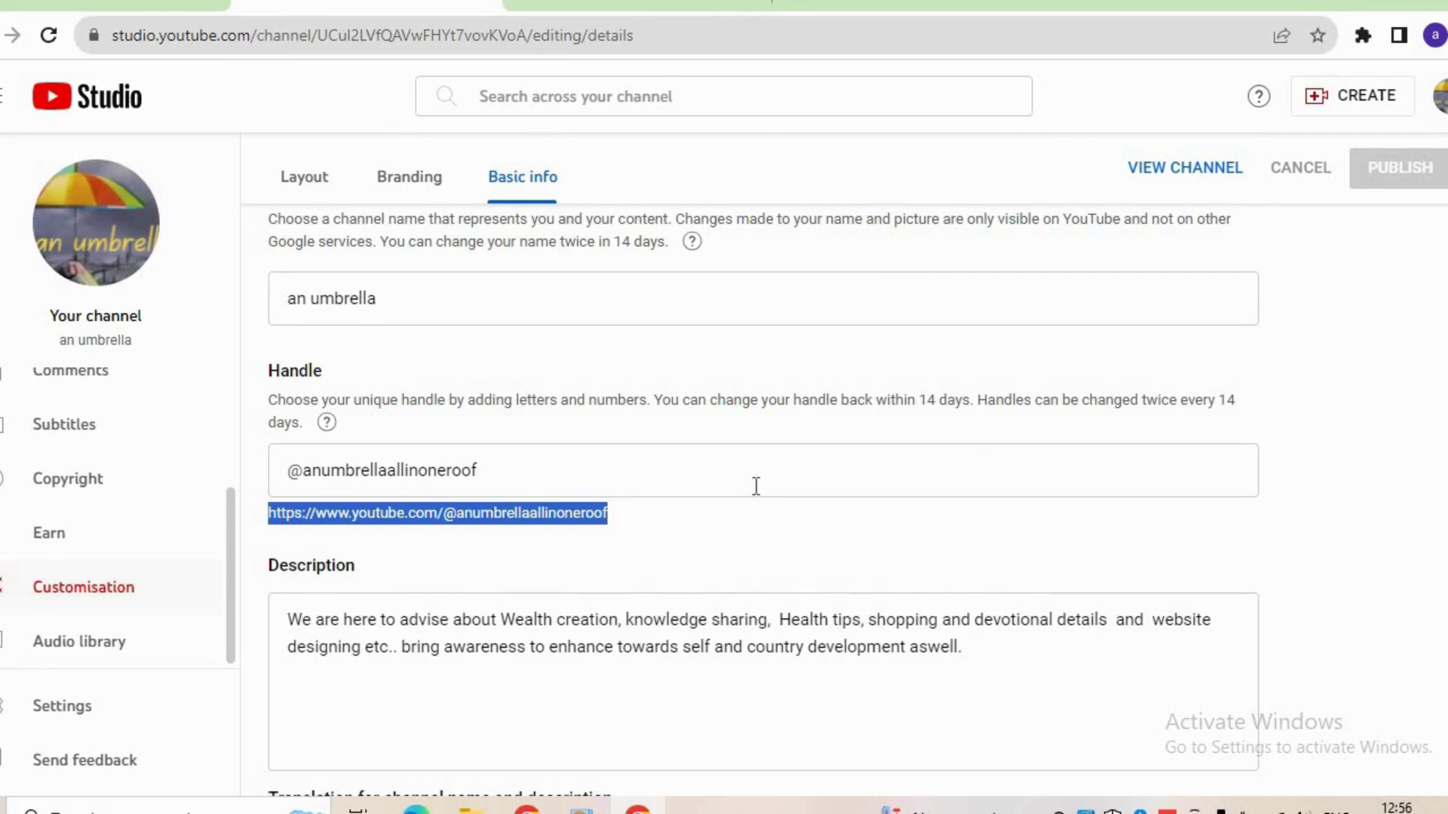
pyautogui.scroll(-3, 756, 485)
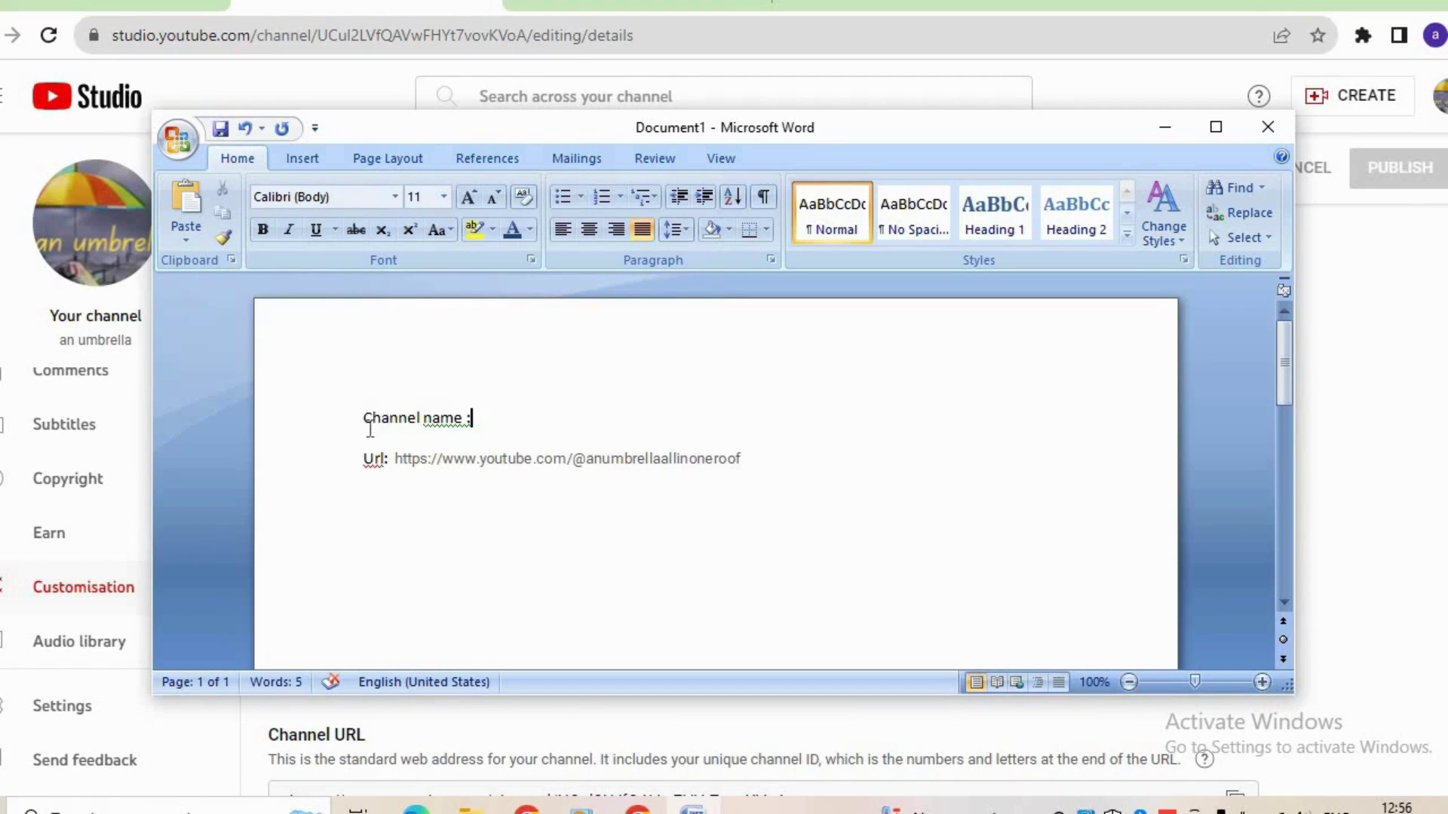
# Copy the channel name "an umbrella" from YouTube Studio and paste it after "Channel name :" in the Word document.
pyautogui.hotkey('alt', 'Tab')
pyautogui.scroll(5, 614, 395)
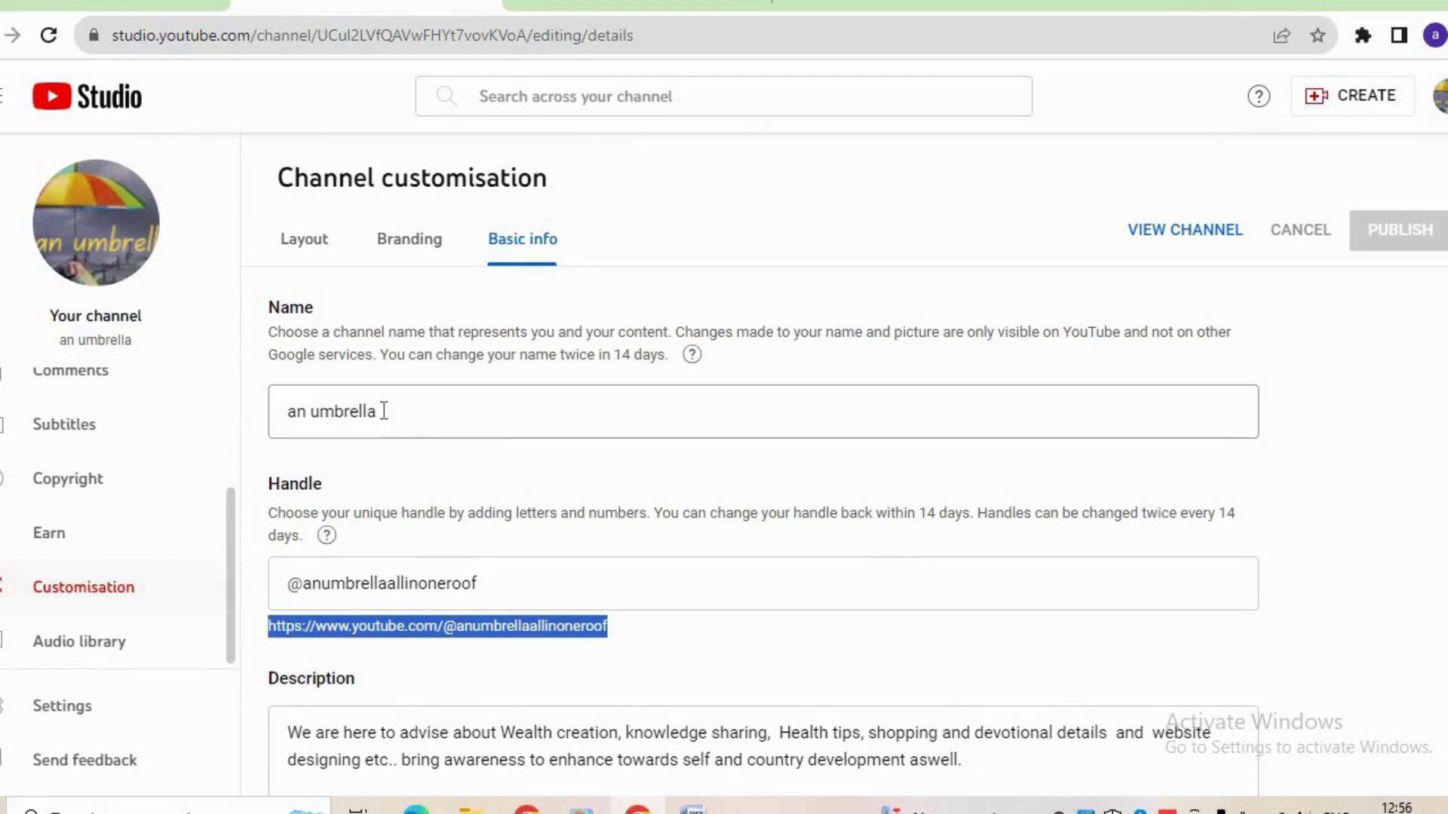
pyautogui.tripleClick(383, 414)
pyautogui.hotkey('alt', 'Tab')
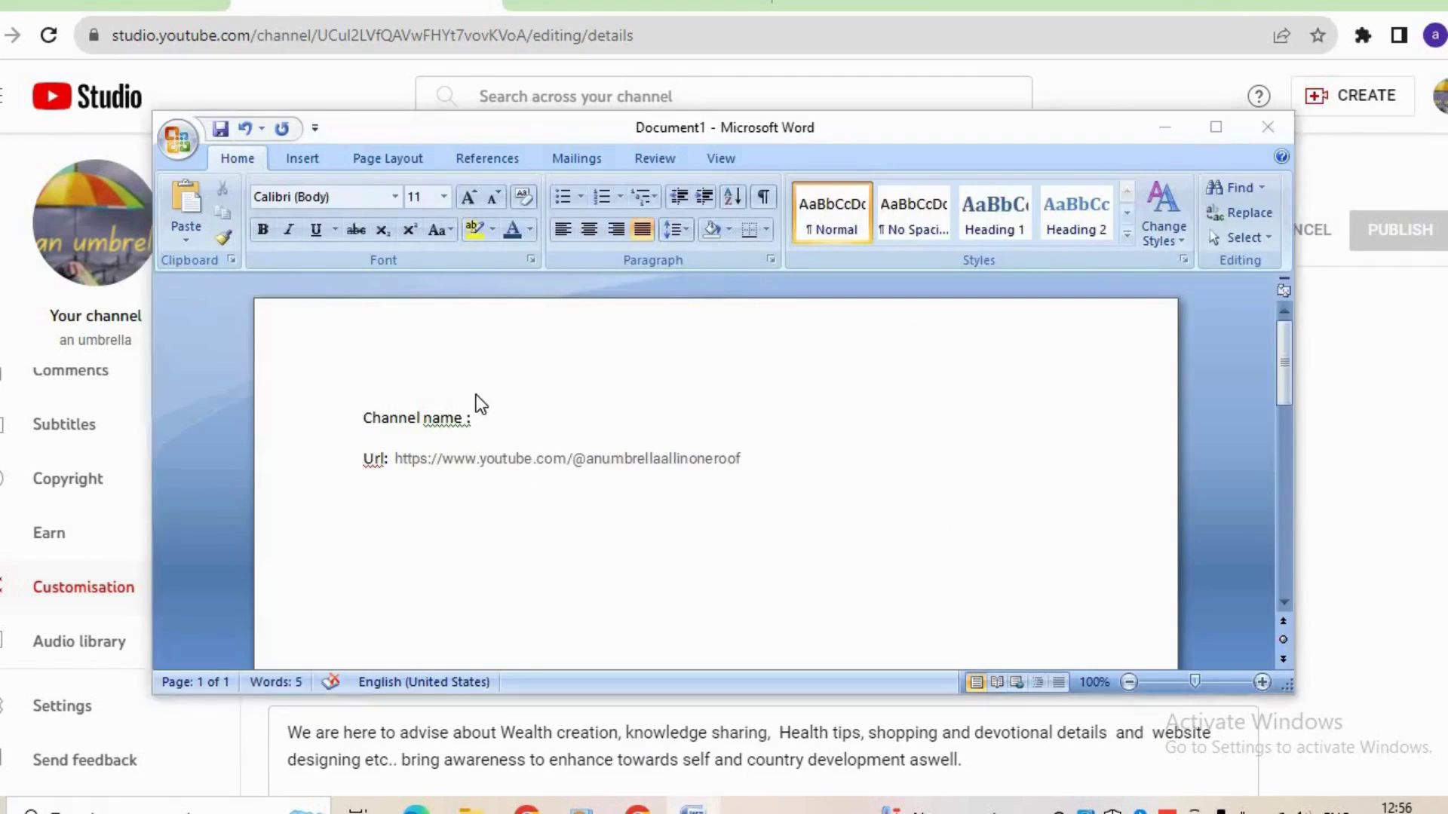
pyautogui.hotkey('alt', 'Tab')
pyautogui.rightClick(374, 411)
pyautogui.click(425, 482)
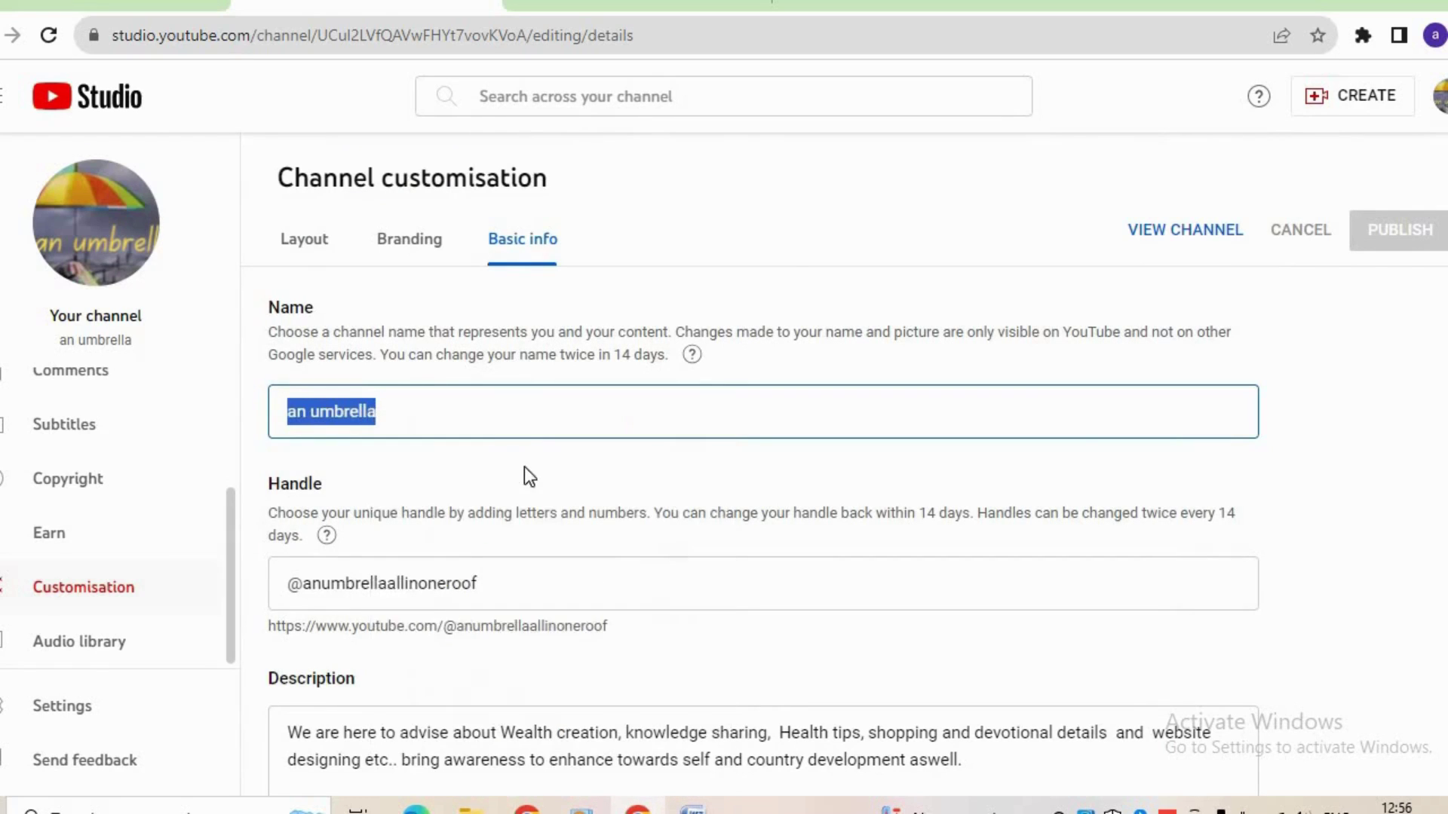
pyautogui.hotkey('alt', 'Tab')
pyautogui.rightClick(485, 414)
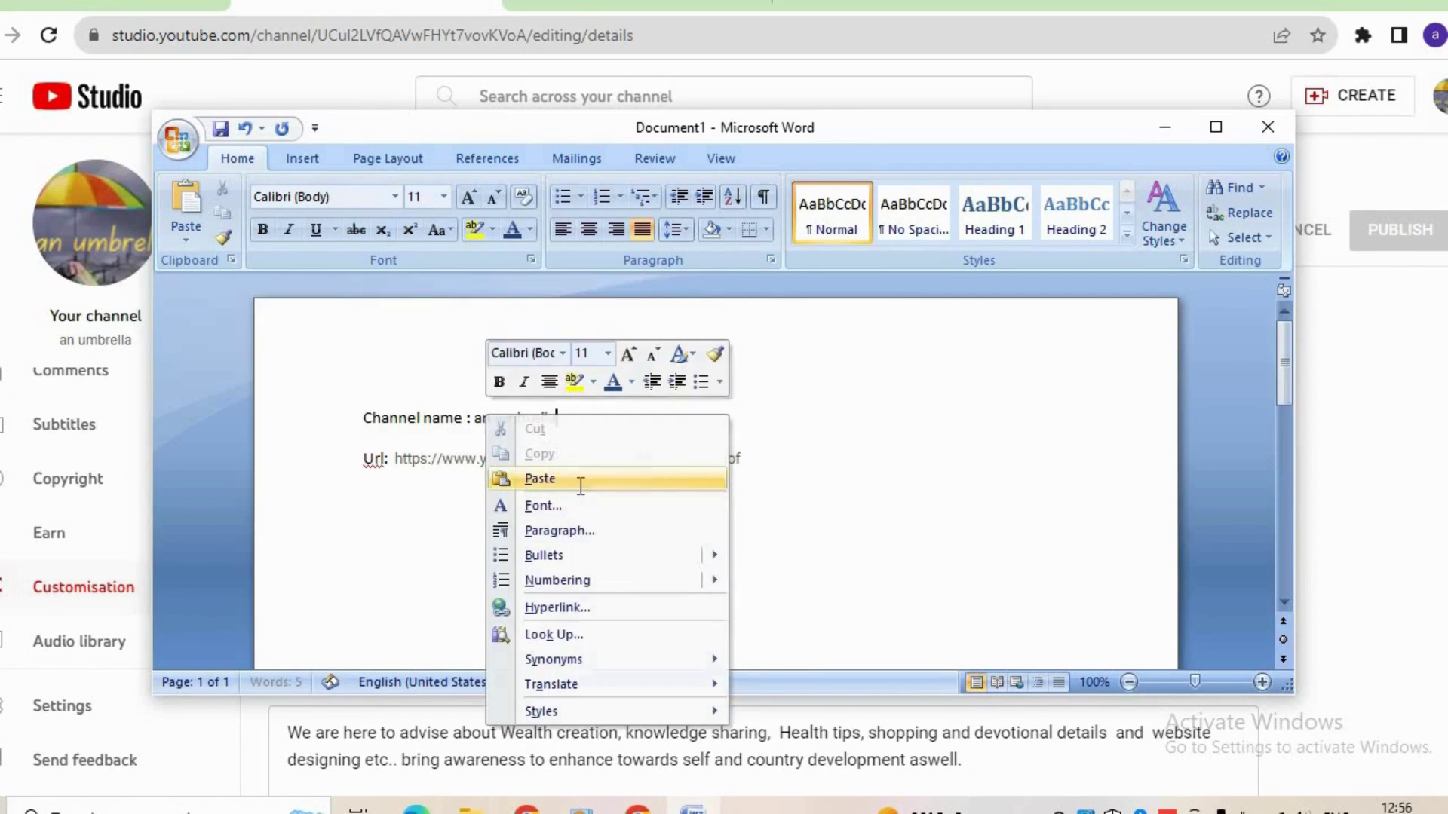
pyautogui.click(583, 479)
# Return to YouTube Studio and copy the full handle URL from the basic info again.
pyautogui.hotkey('alt', 'Tab')
pyautogui.scroll(-4, 336, 462)
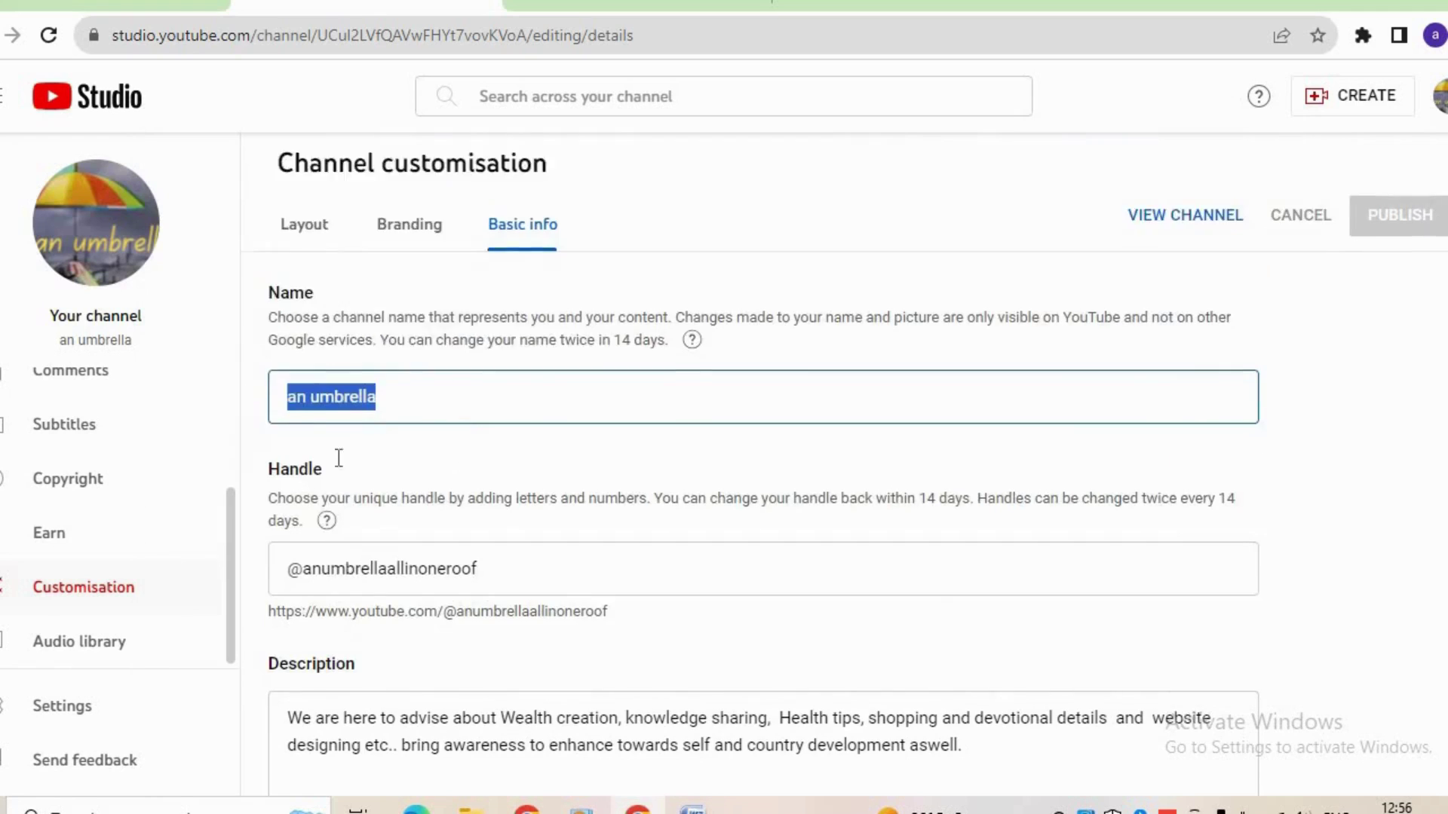
pyautogui.moveTo(612, 400); pyautogui.dragTo(265, 414)
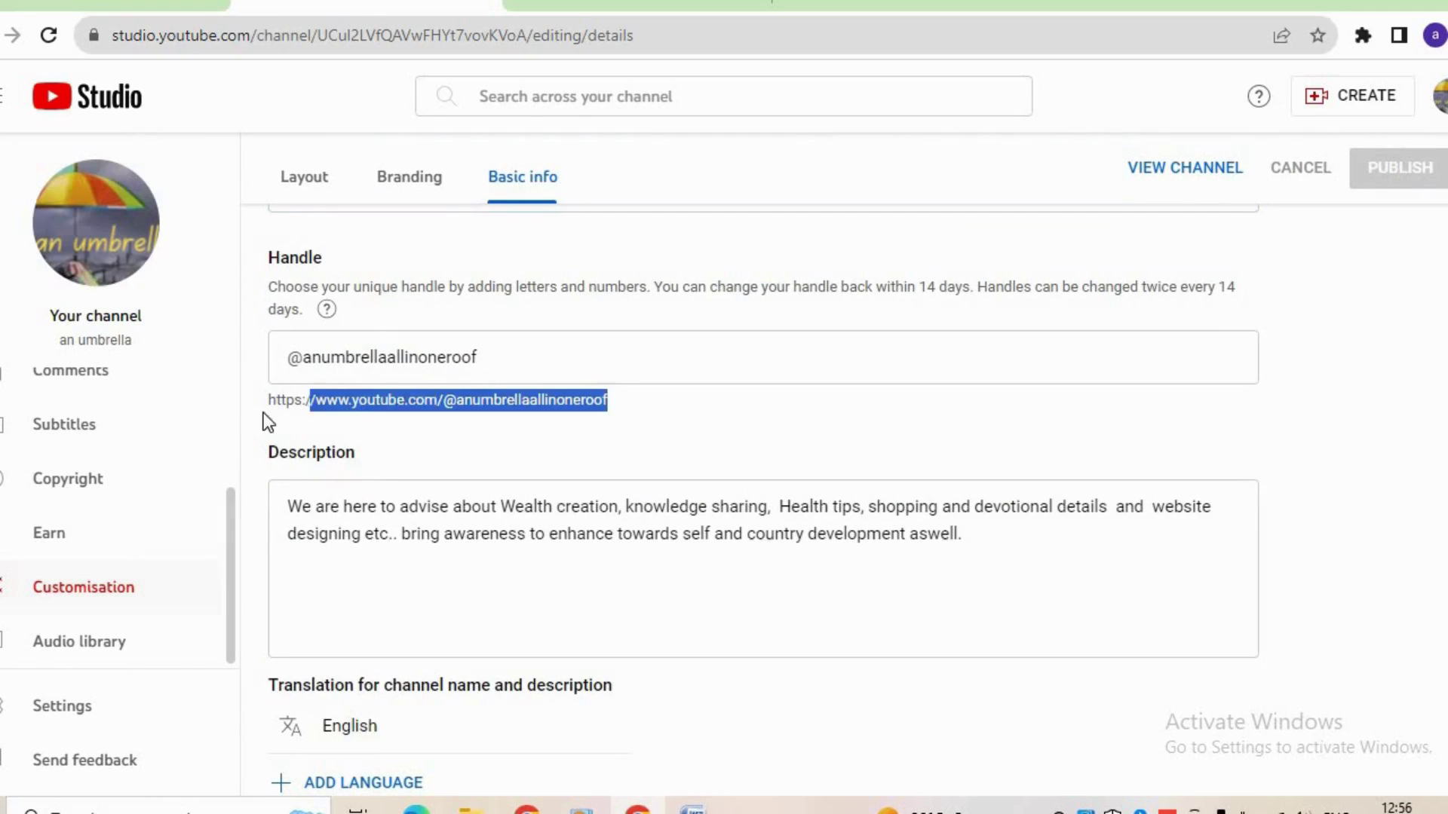
pyautogui.rightClick(385, 411)
pyautogui.click(528, 441)
# In Word, replace the plain-text address after "Url:" with the copied handle URL as a hyperlink.
pyautogui.hotkey('alt', 'Tab')
pyautogui.hotkey('ctrl', 'v')
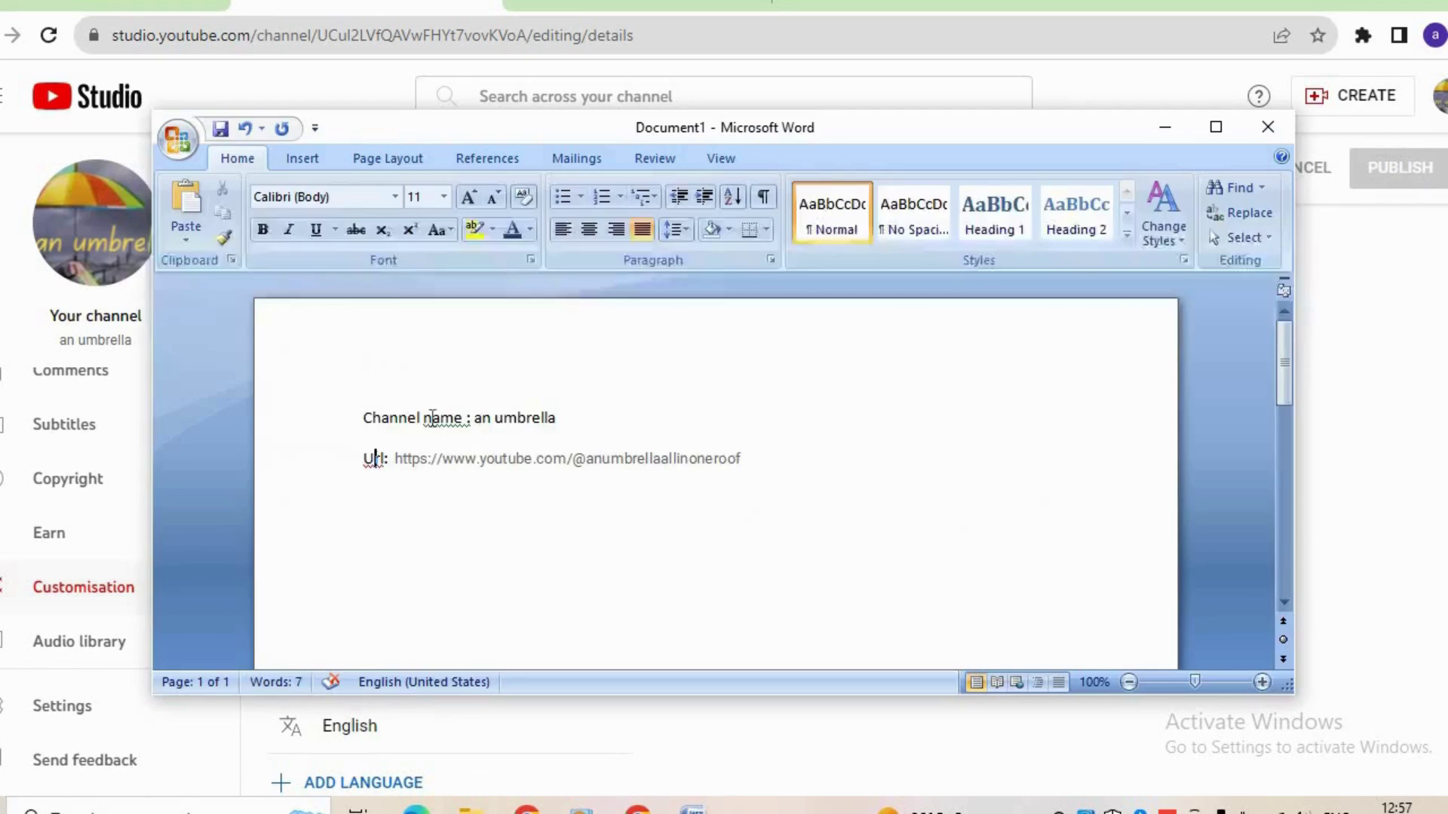
pyautogui.moveTo(760, 455); pyautogui.dragTo(406, 468)
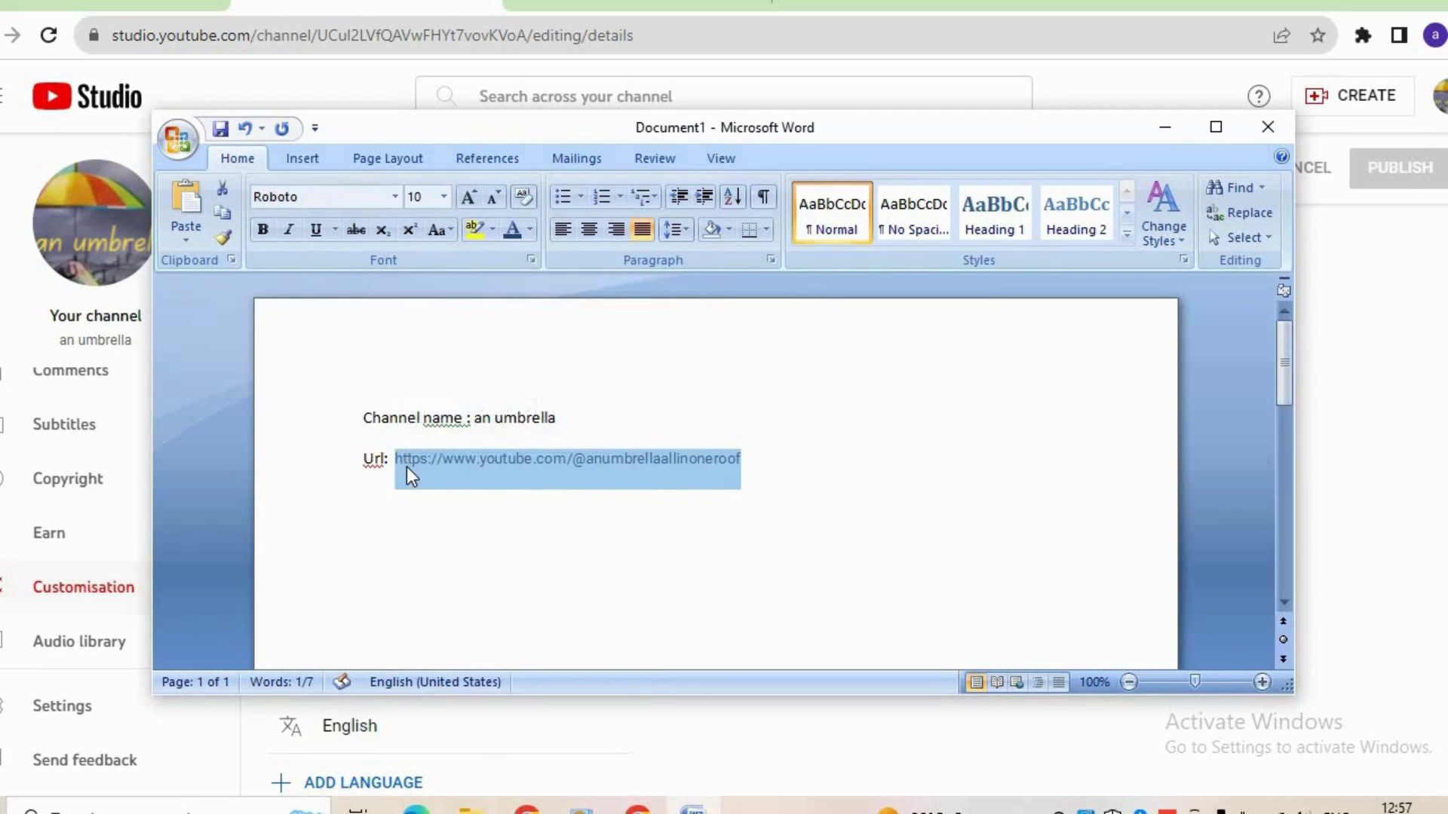
pyautogui.rightClick(406, 468)
pyautogui.click(483, 529)
pyautogui.press('Return')
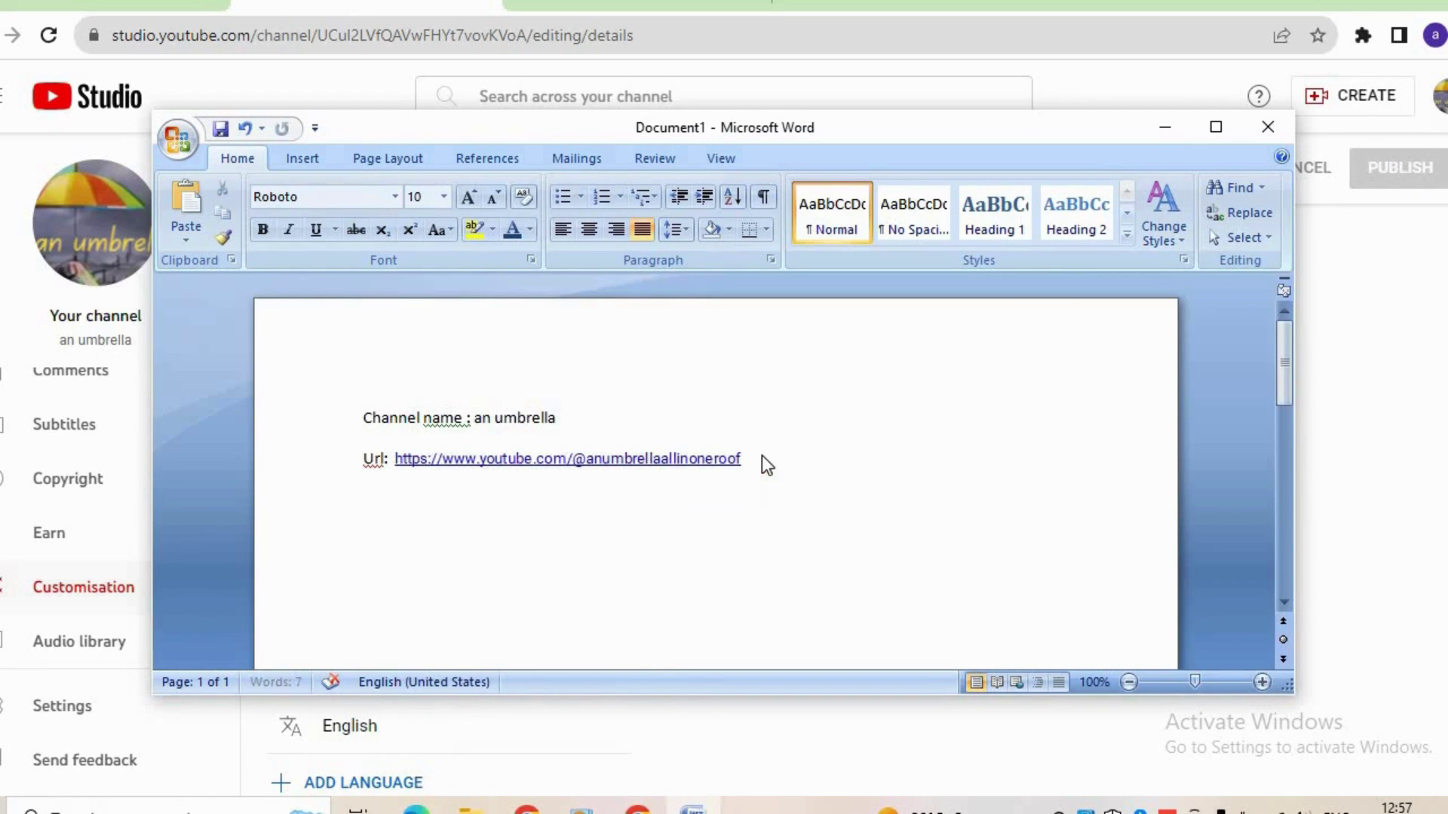
# Copy the "Channel URL" heading from YouTube Studio onto a new line in the Word document and add a colon after it.
pyautogui.hotkey('alt', 'Tab')
pyautogui.scroll(-7, 756, 475)
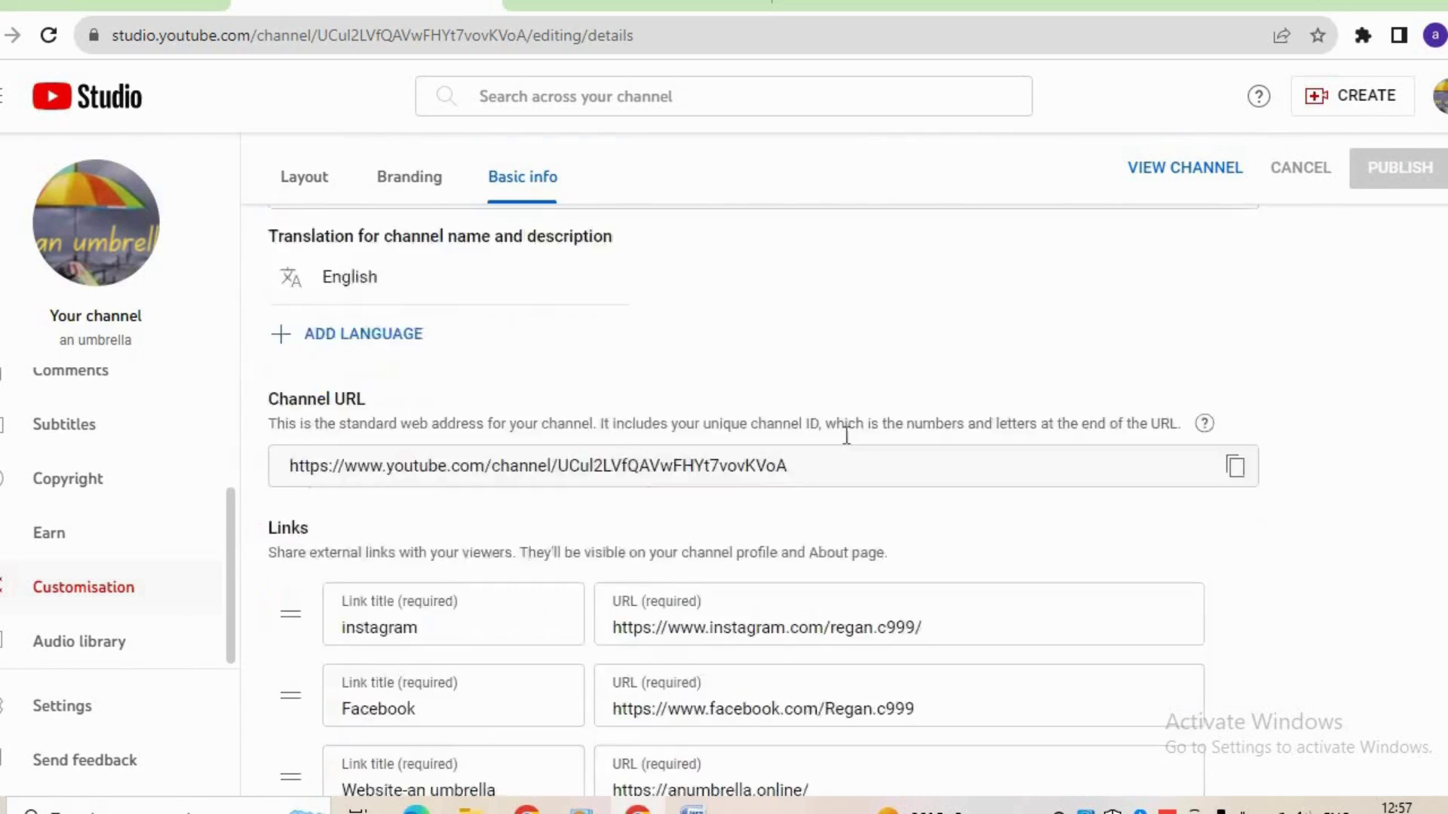
pyautogui.scroll(4, 580, 381)
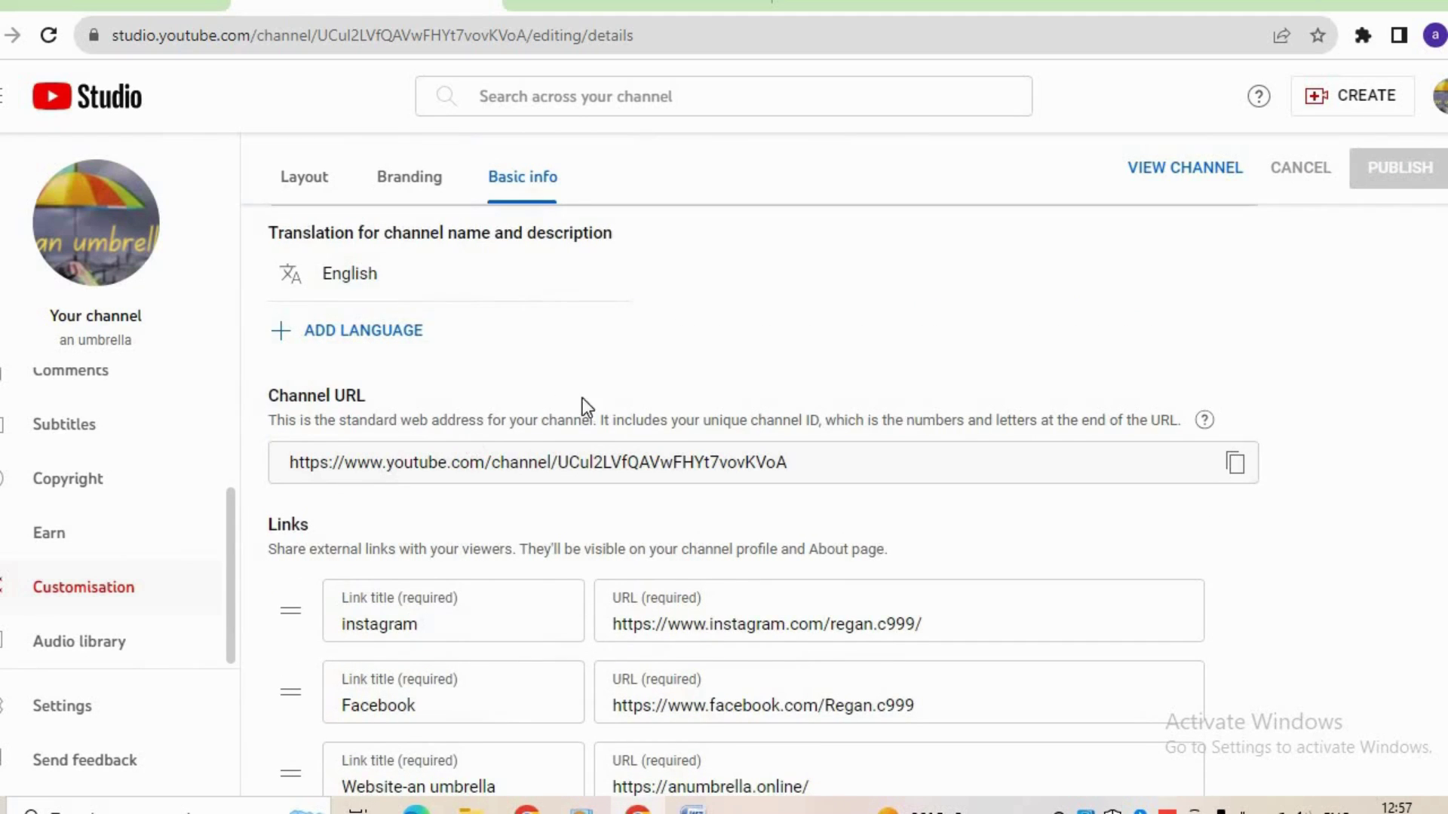
pyautogui.scroll(2, 453, 392)
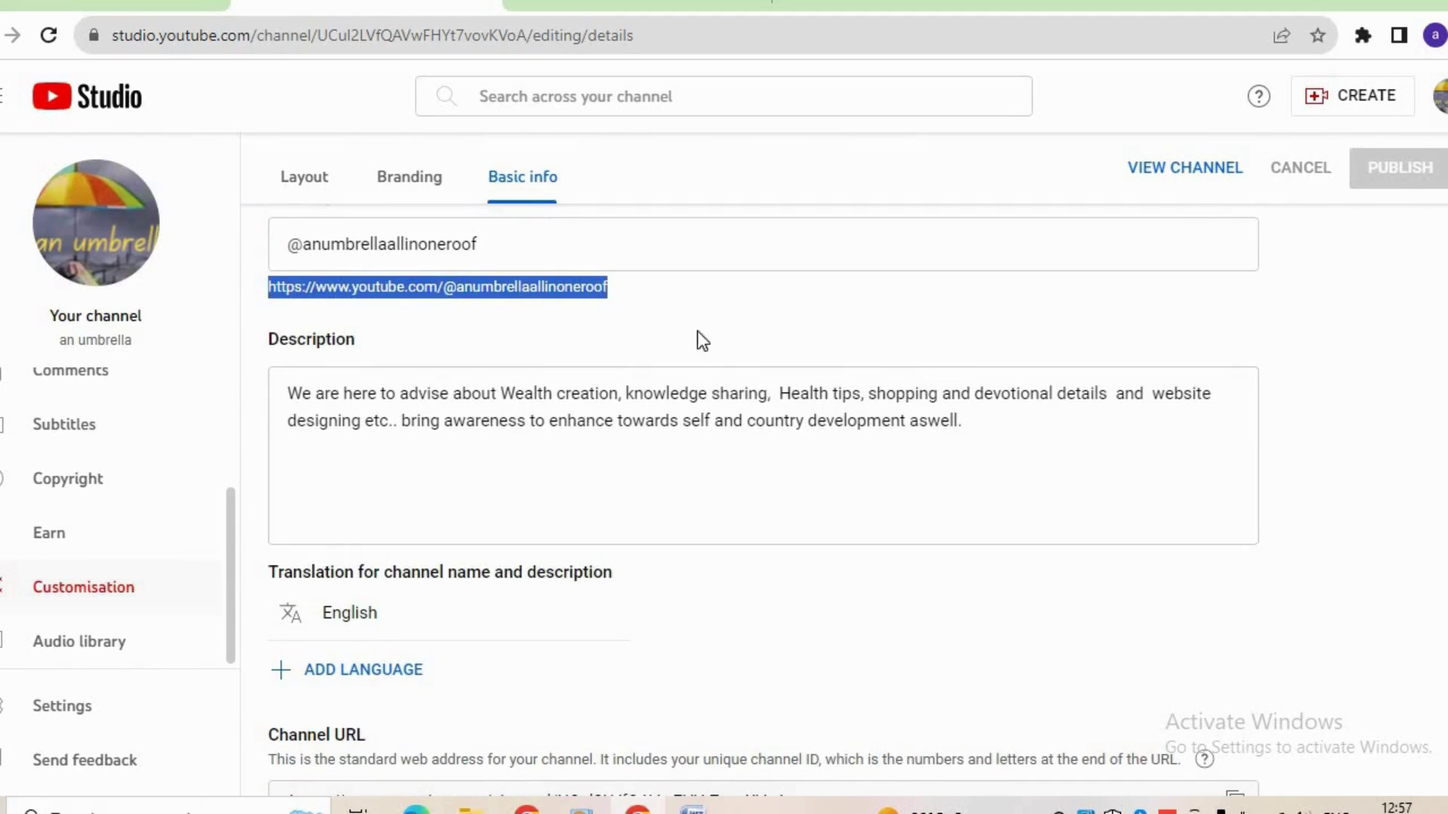
pyautogui.scroll(-3, 683, 478)
pyautogui.scroll(-1, 454, 468)
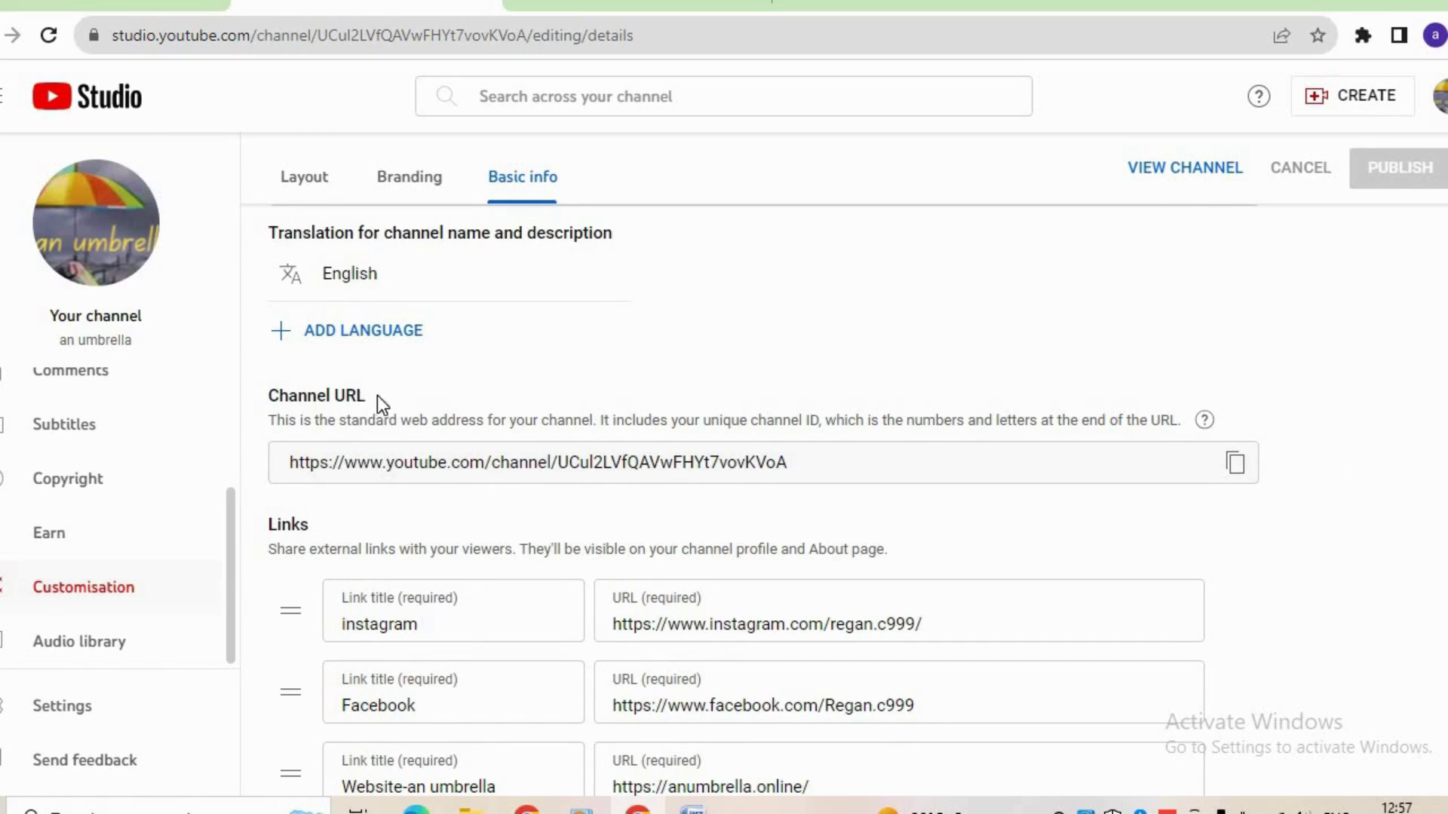
pyautogui.moveTo(374, 395); pyautogui.dragTo(269, 395)
pyautogui.hotkey('ctrl', 'c')
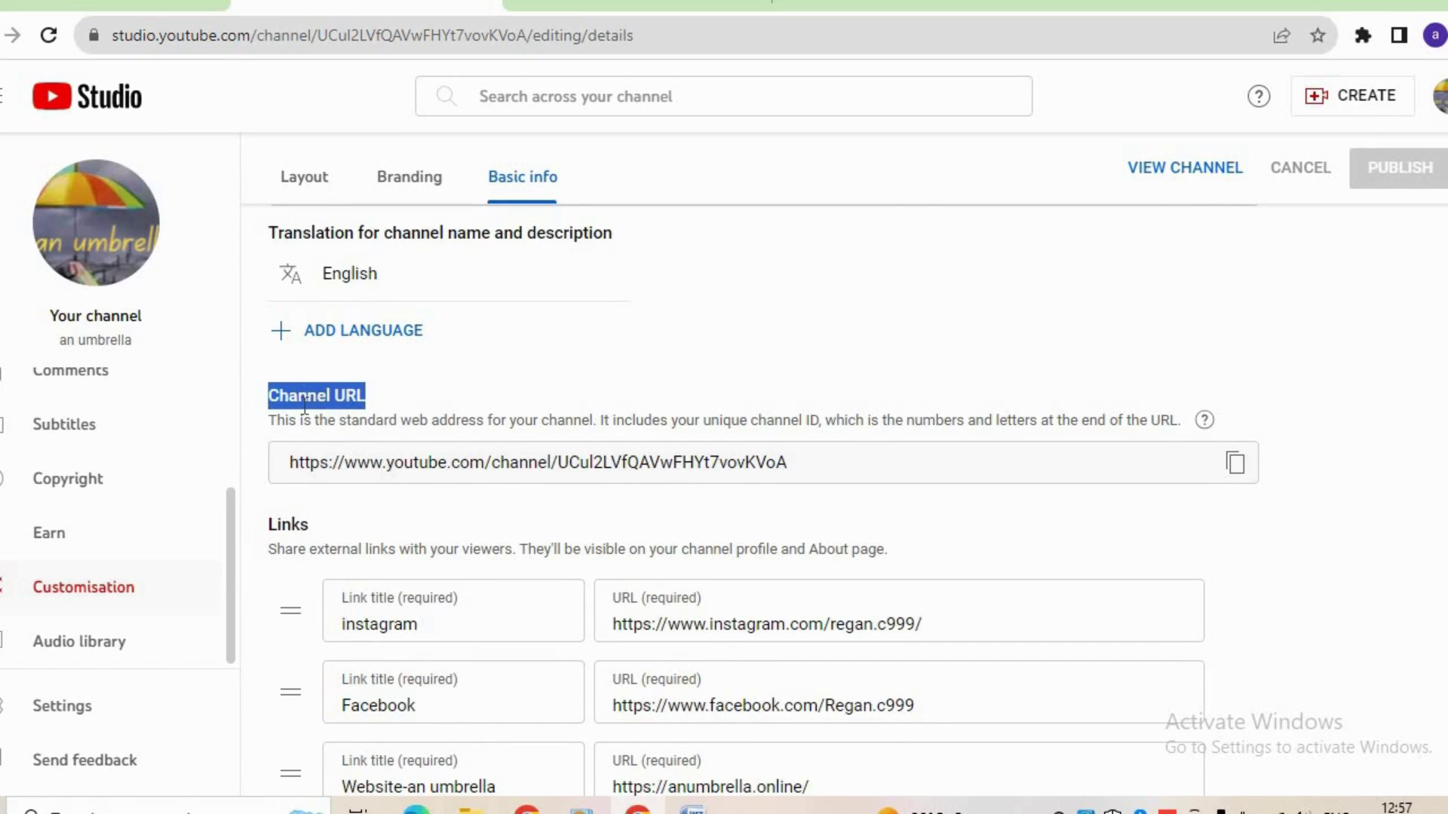
pyautogui.hotkey('alt', 'Tab')
pyautogui.hotkey('ctrl', 'v')
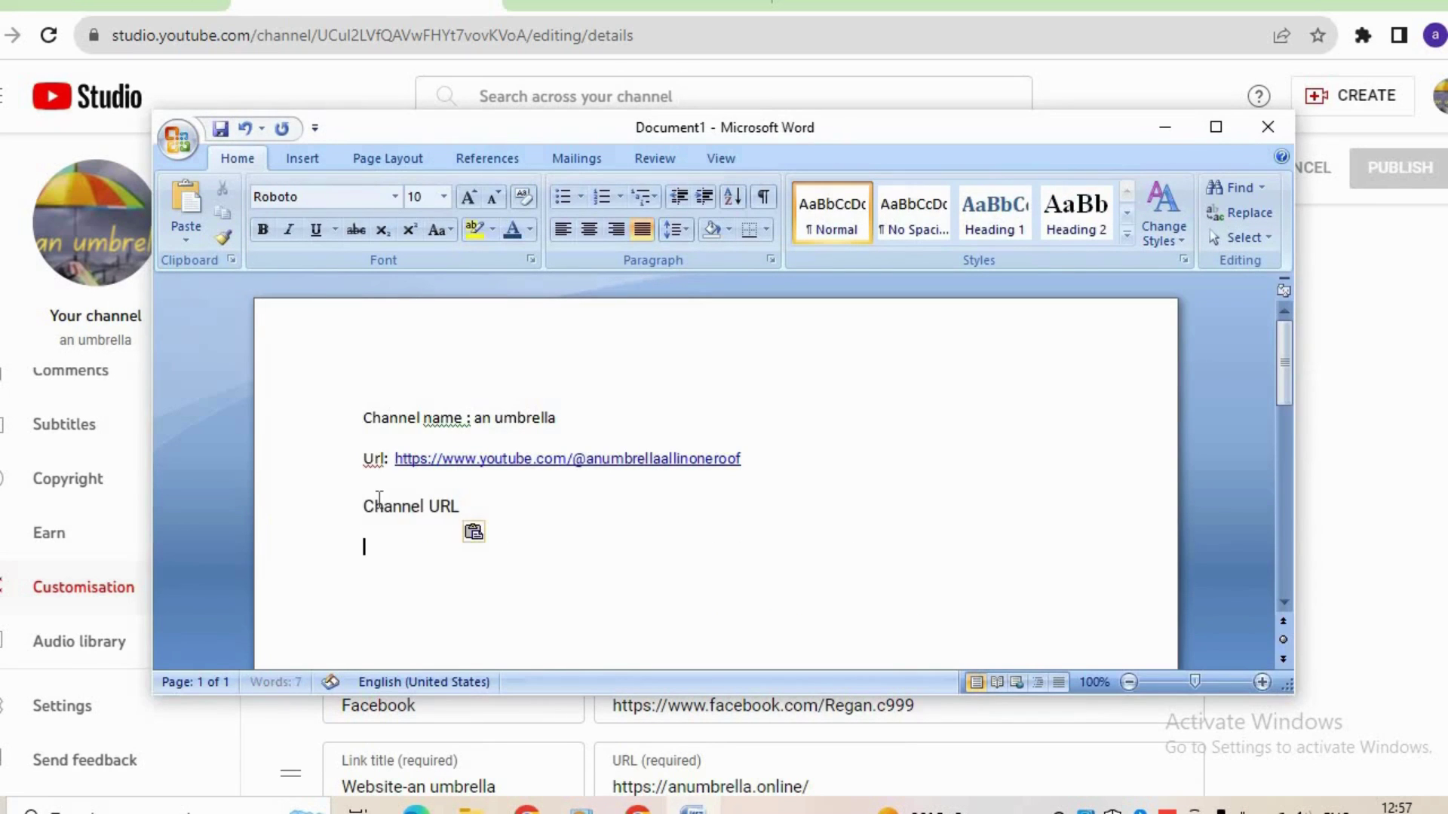
pyautogui.press('BackSpace')
pyautogui.write(':')
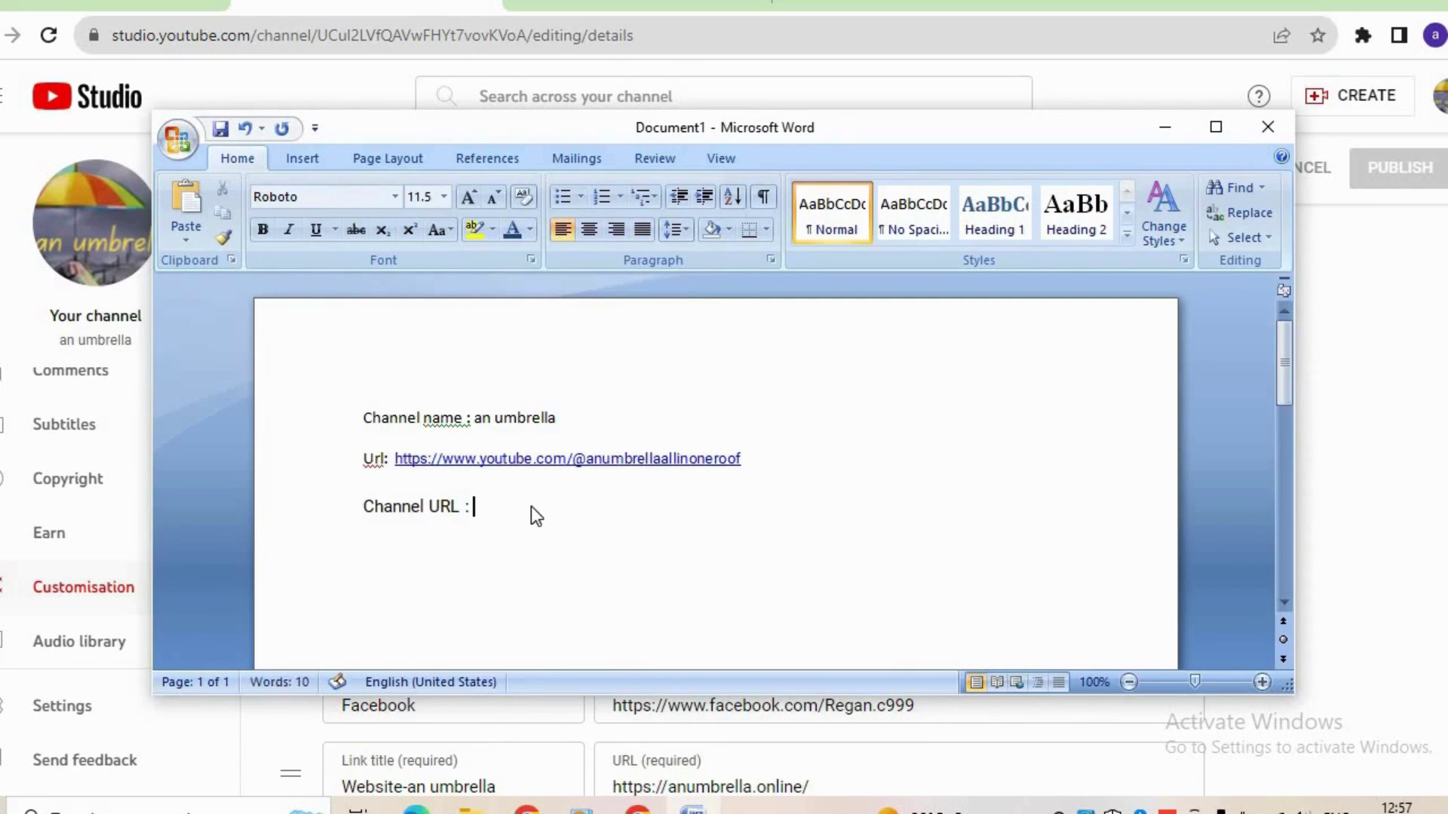
# Copy the standard channel URL from YouTube Studio, paste it after "Channel URL :" in the Word document and start a new line.
pyautogui.hotkey('alt', 'Tab')
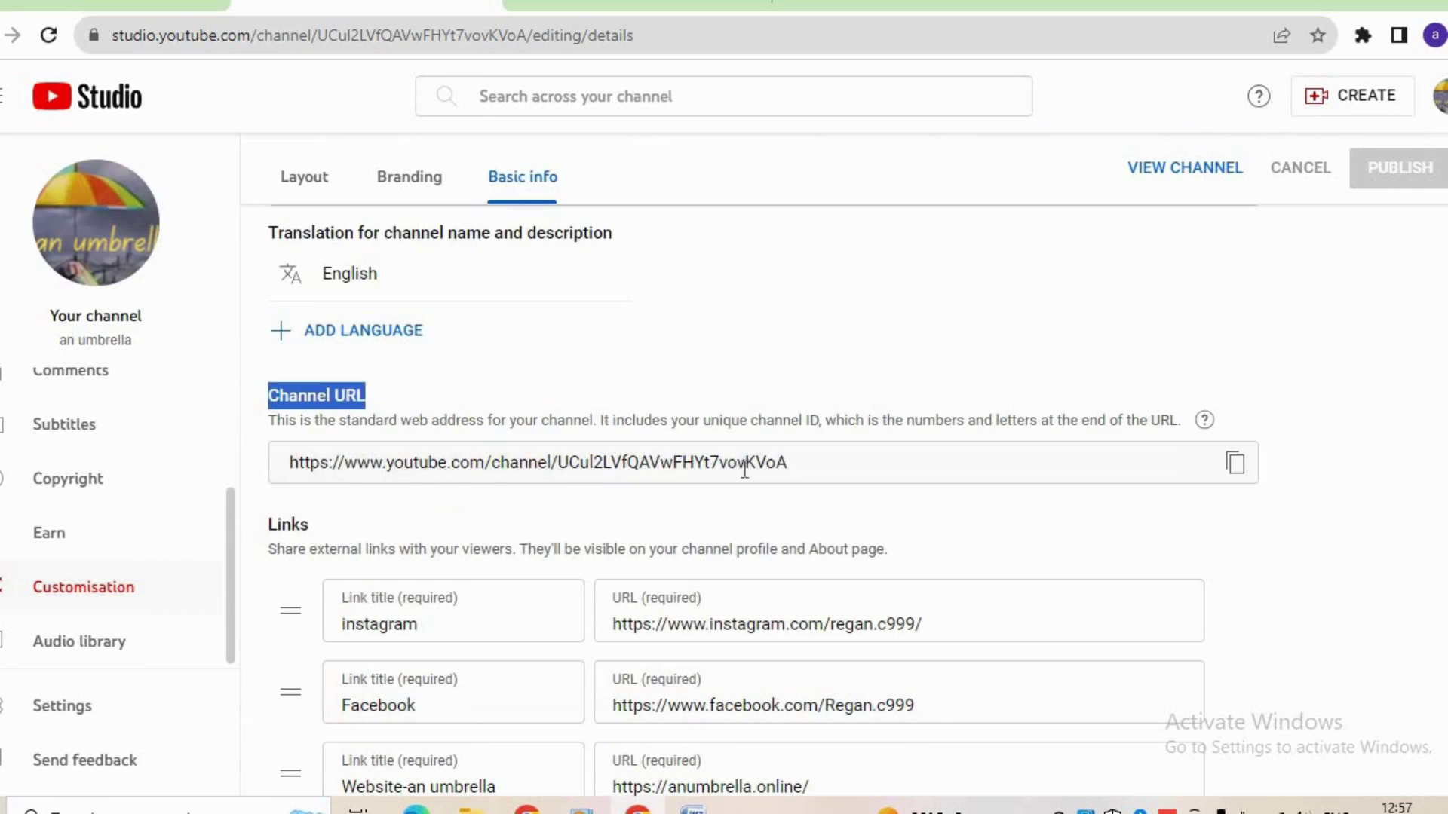
pyautogui.click(1236, 463)
pyautogui.hotkey('alt', 'Tab')
pyautogui.rightClick(506, 507)
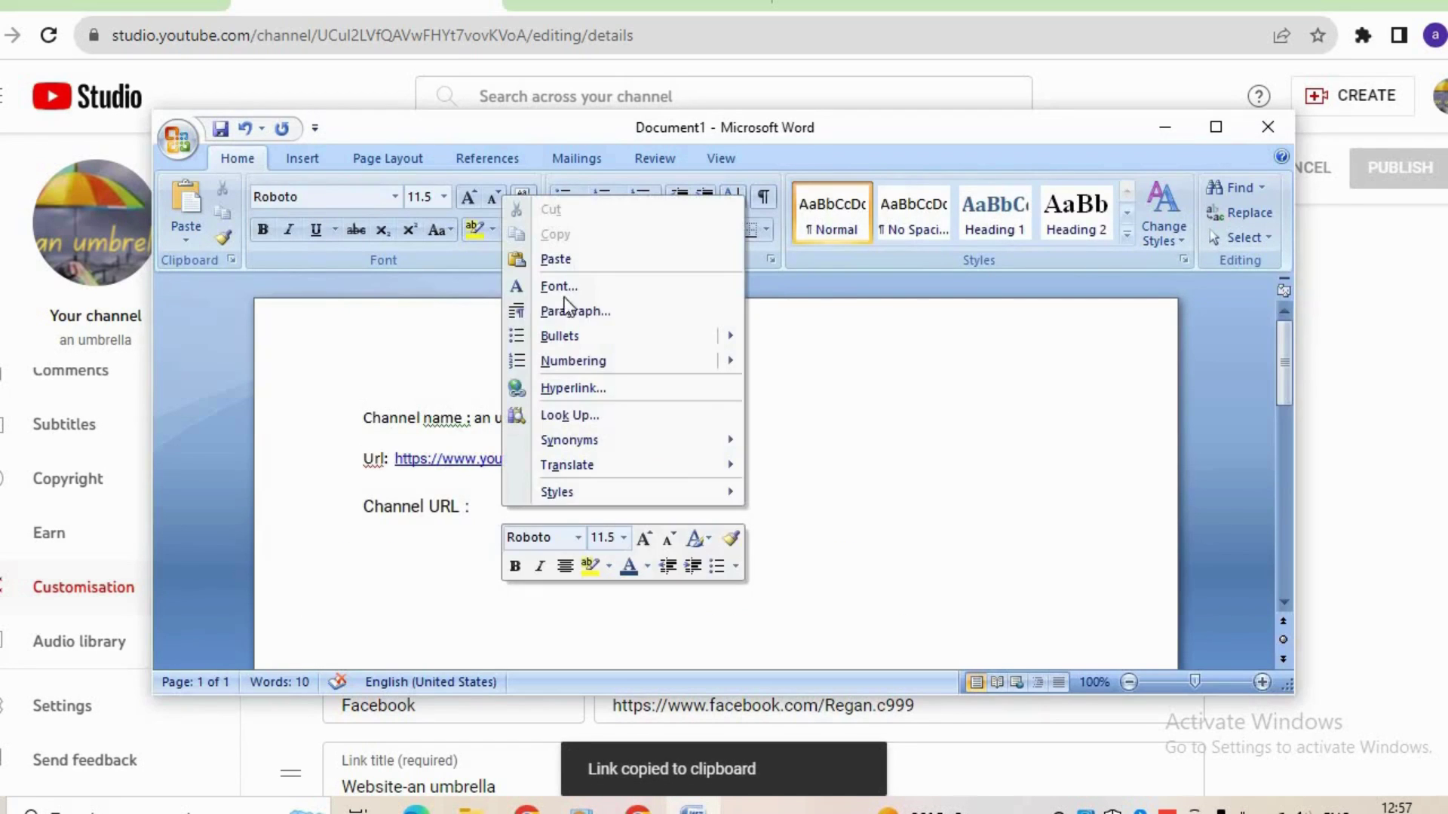
pyautogui.click(555, 258)
pyautogui.press('Return')
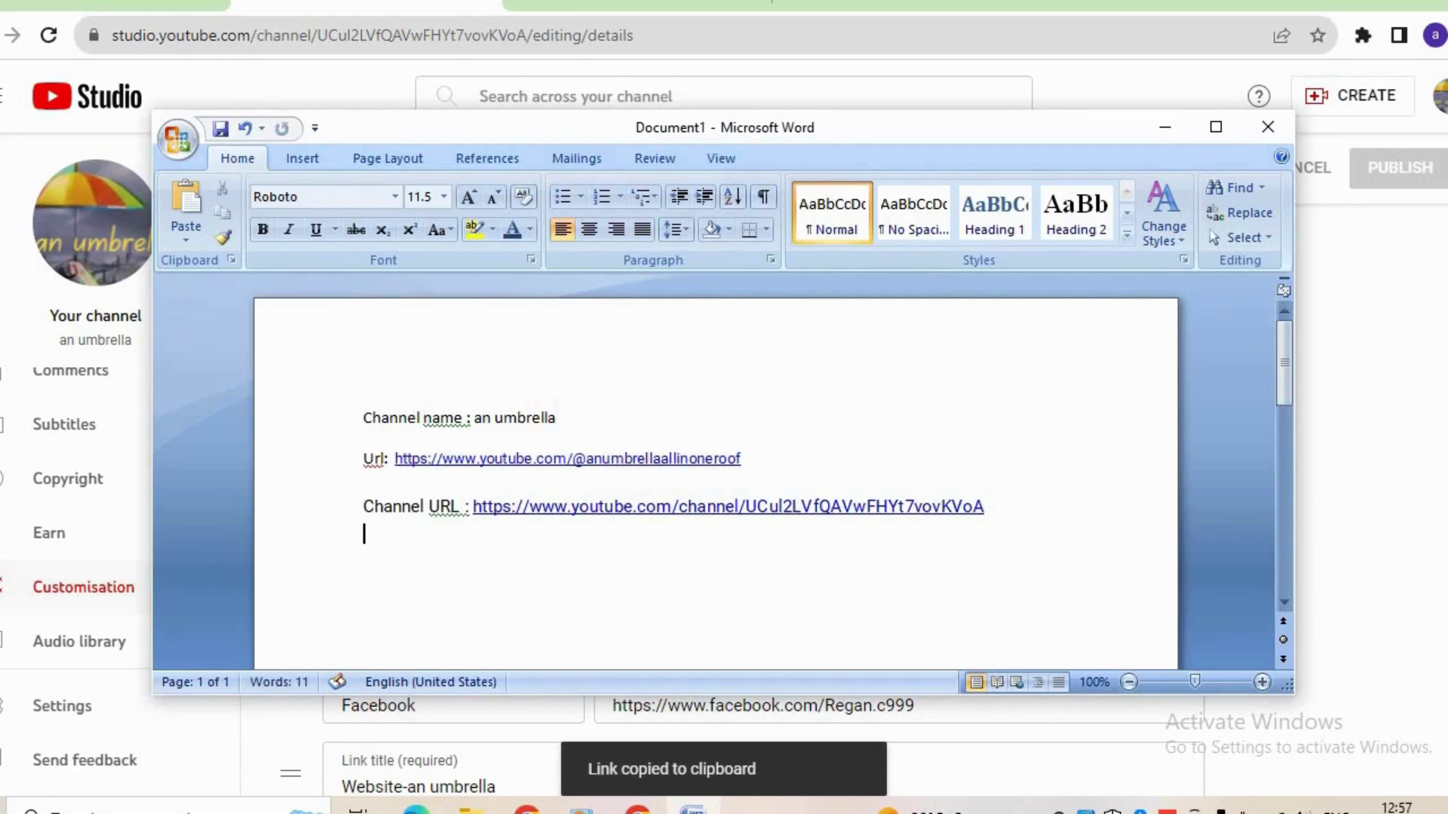
# Return to YouTube in the browser and open the advanced settings of the channel's account.
pyautogui.hotkey('alt', 'Tab')
pyautogui.scroll(8, 550, 501)
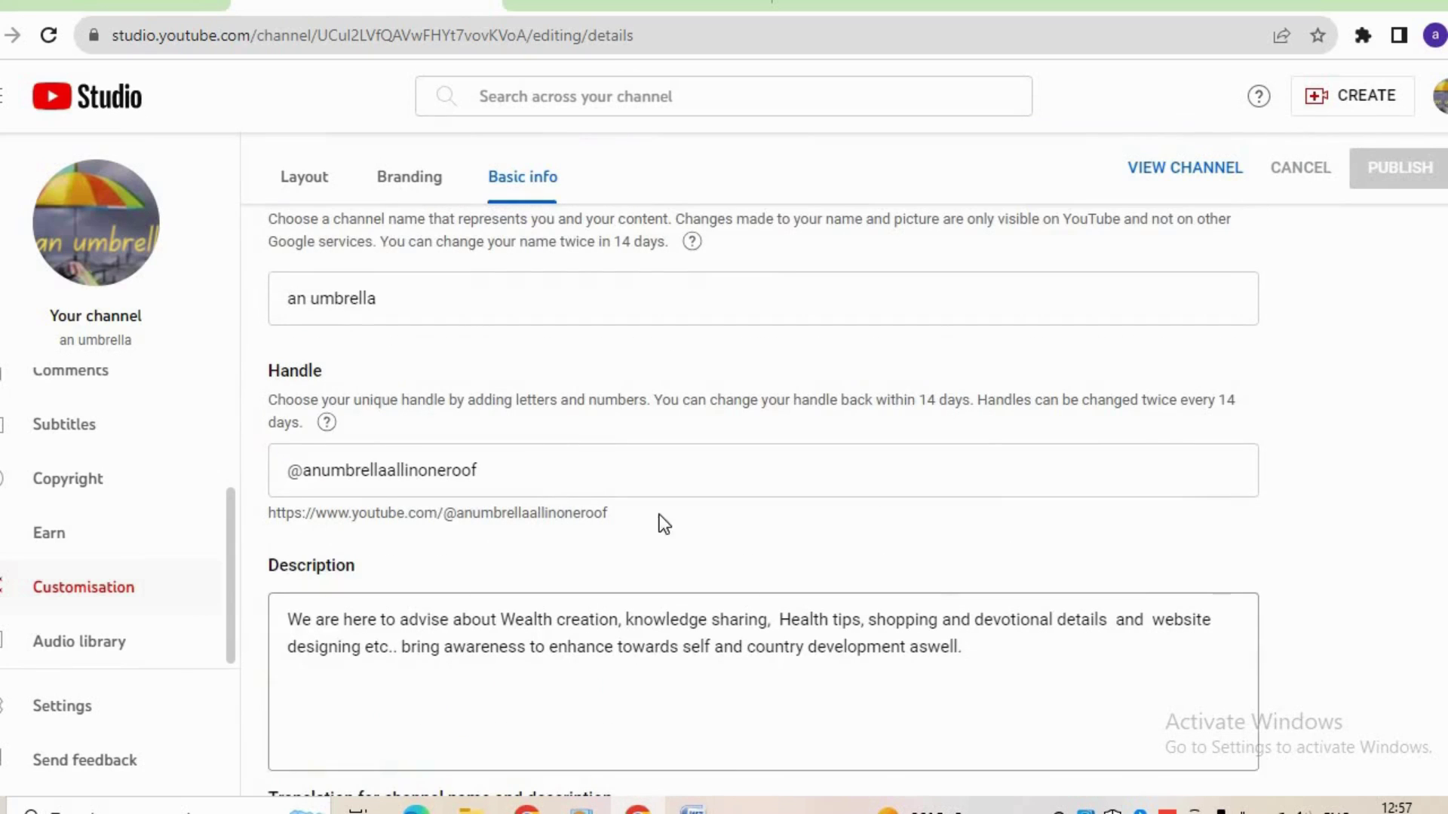
pyautogui.scroll(2, 777, 511)
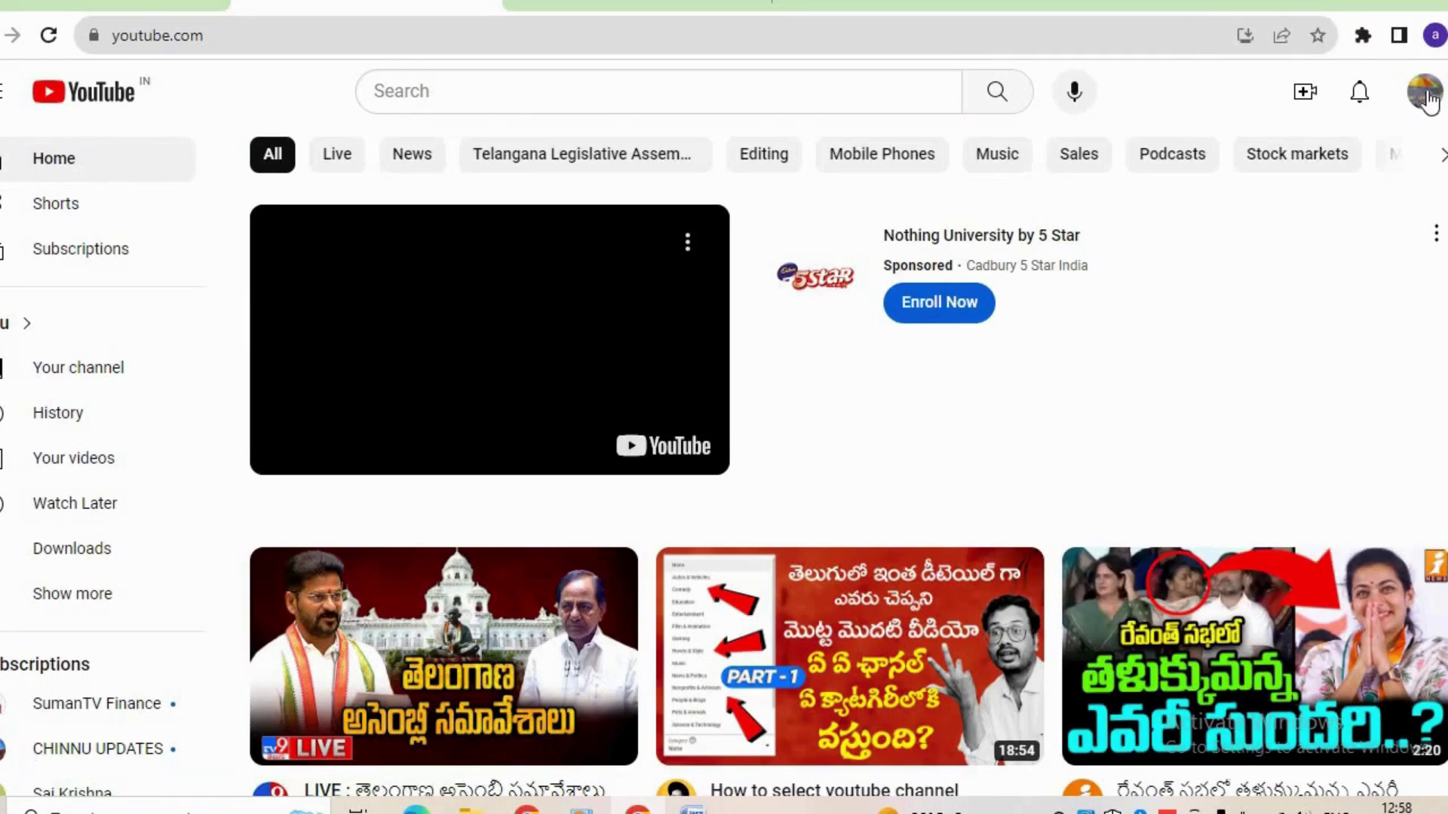
pyautogui.click(1425, 95)
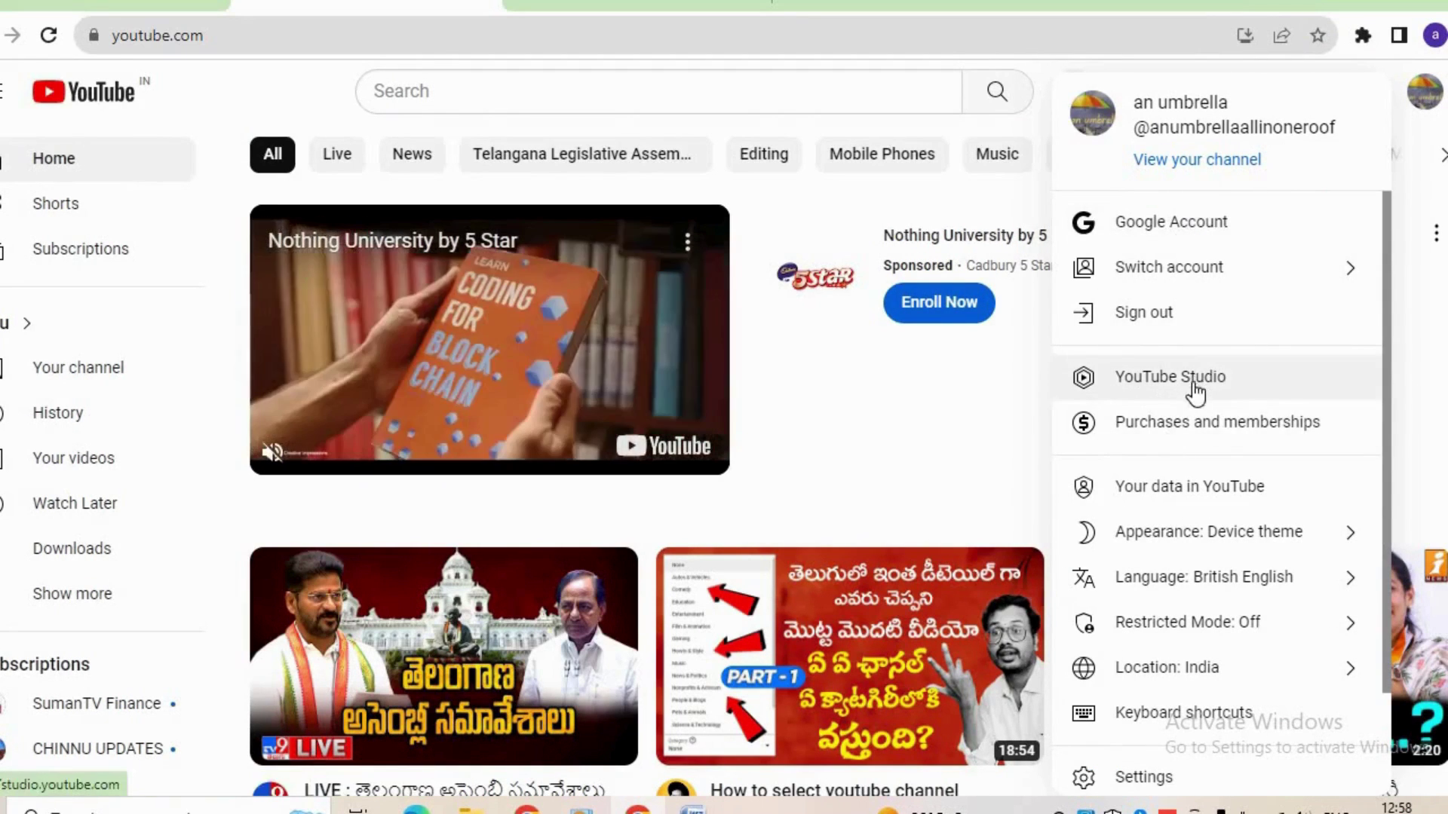
pyautogui.scroll(-2, 1191, 317)
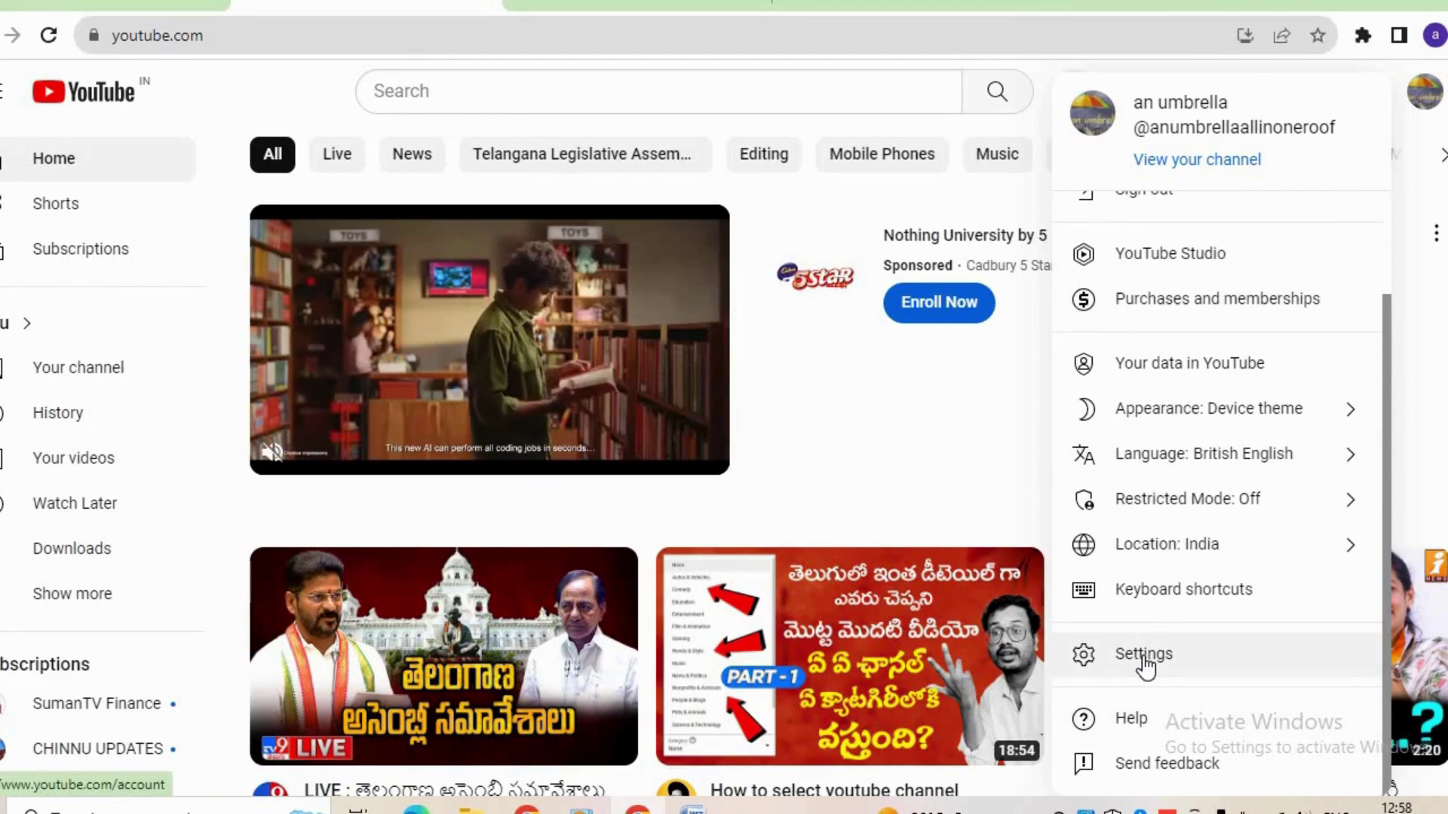
pyautogui.click(1144, 656)
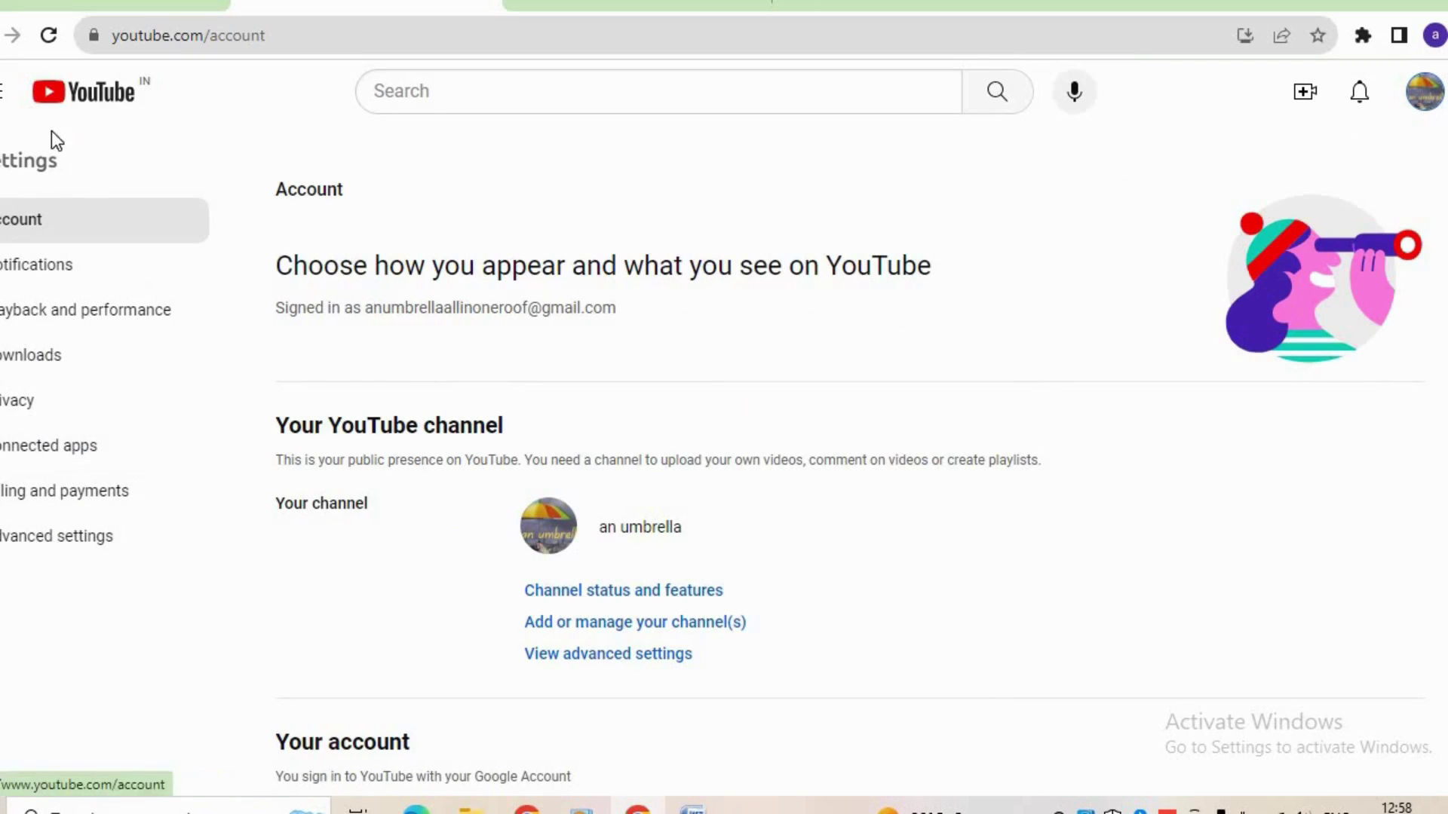
pyautogui.click(60, 550)
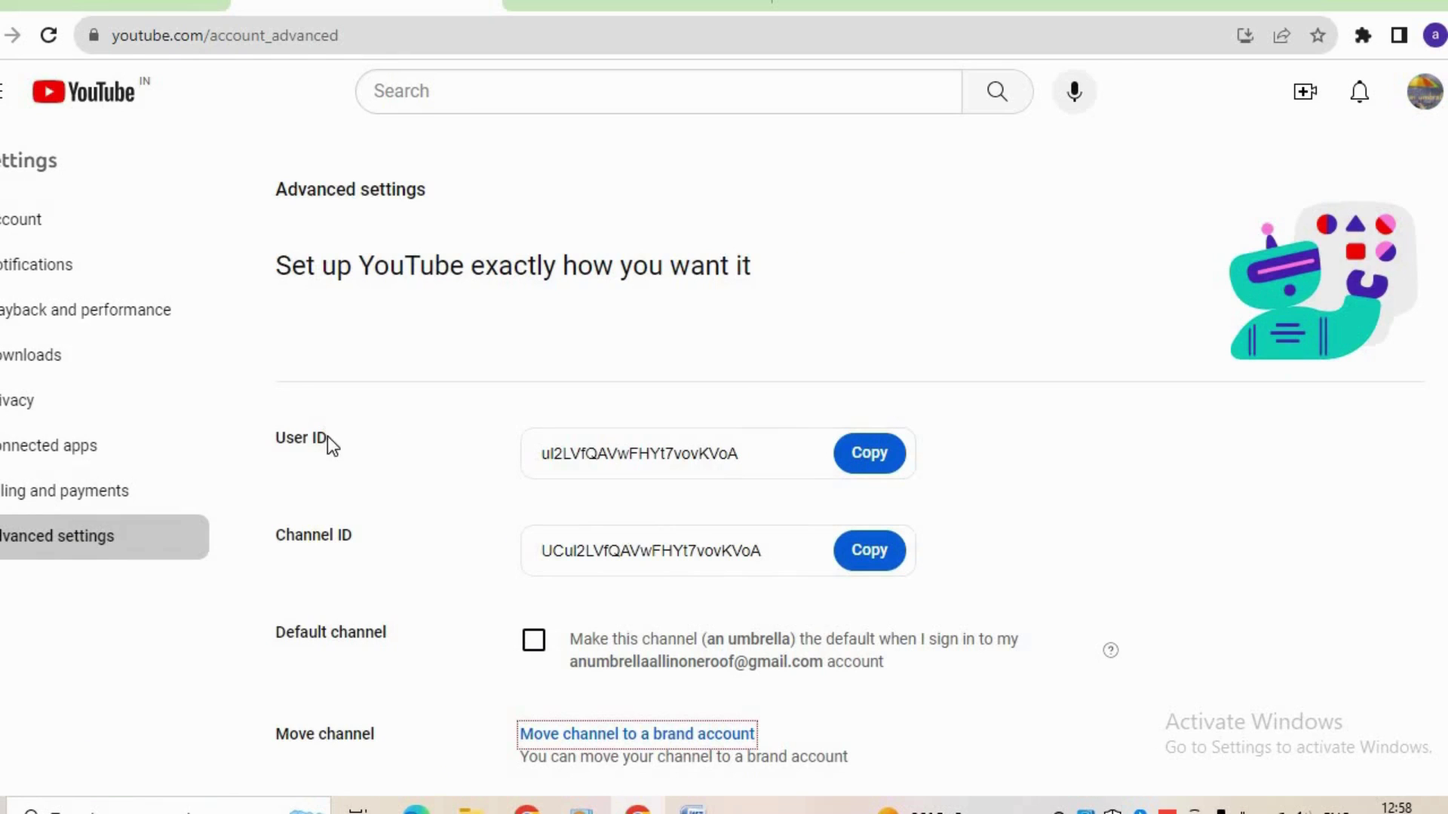
# Copy the "User ID" label from the advanced settings onto the new line in the Word document and add a colon.
pyautogui.tripleClick(329, 437)
pyautogui.hotkey('ctrl', 'c')
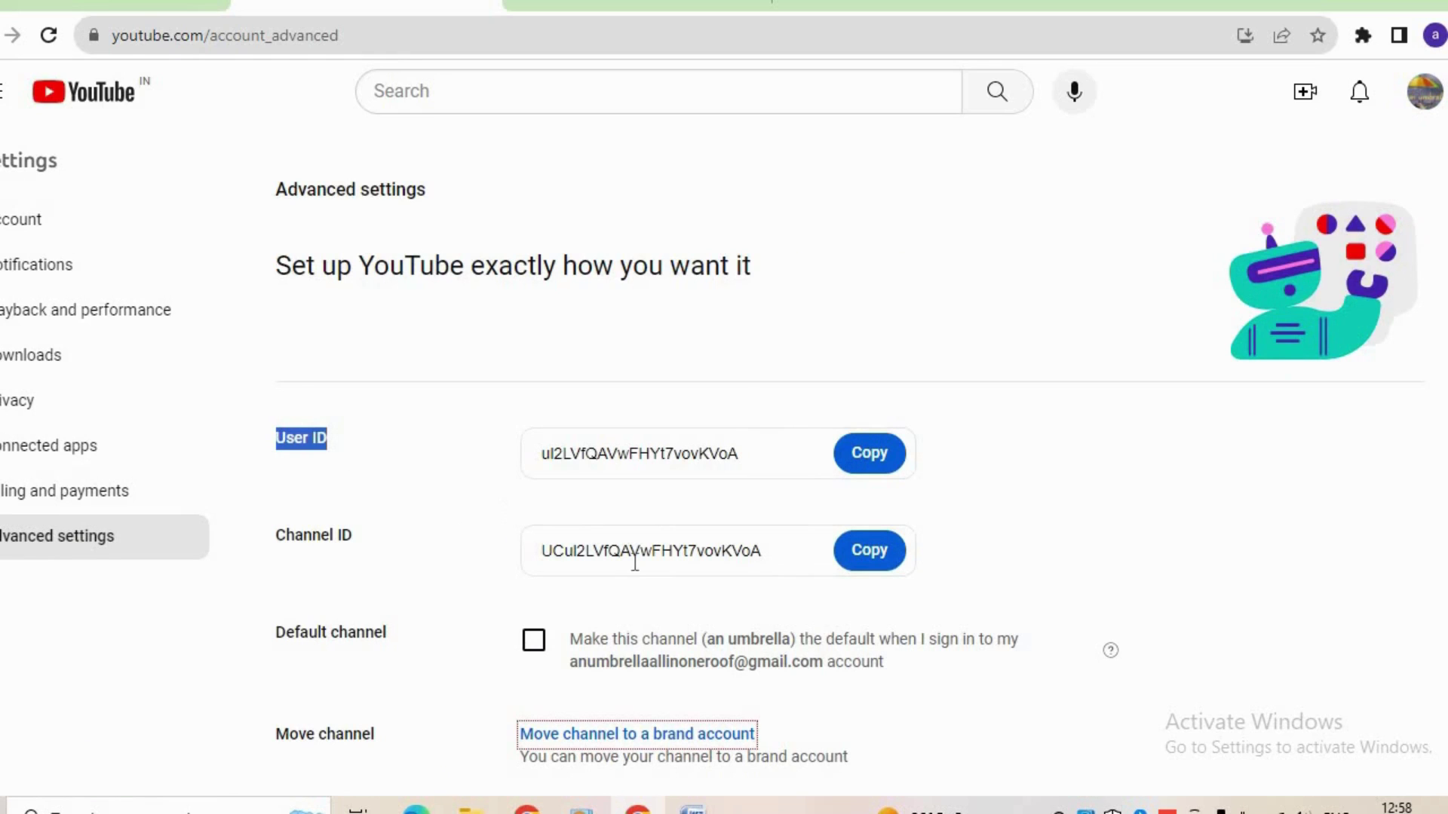
pyautogui.hotkey('alt', 'Tab')
pyautogui.hotkey('ctrl', 'v')
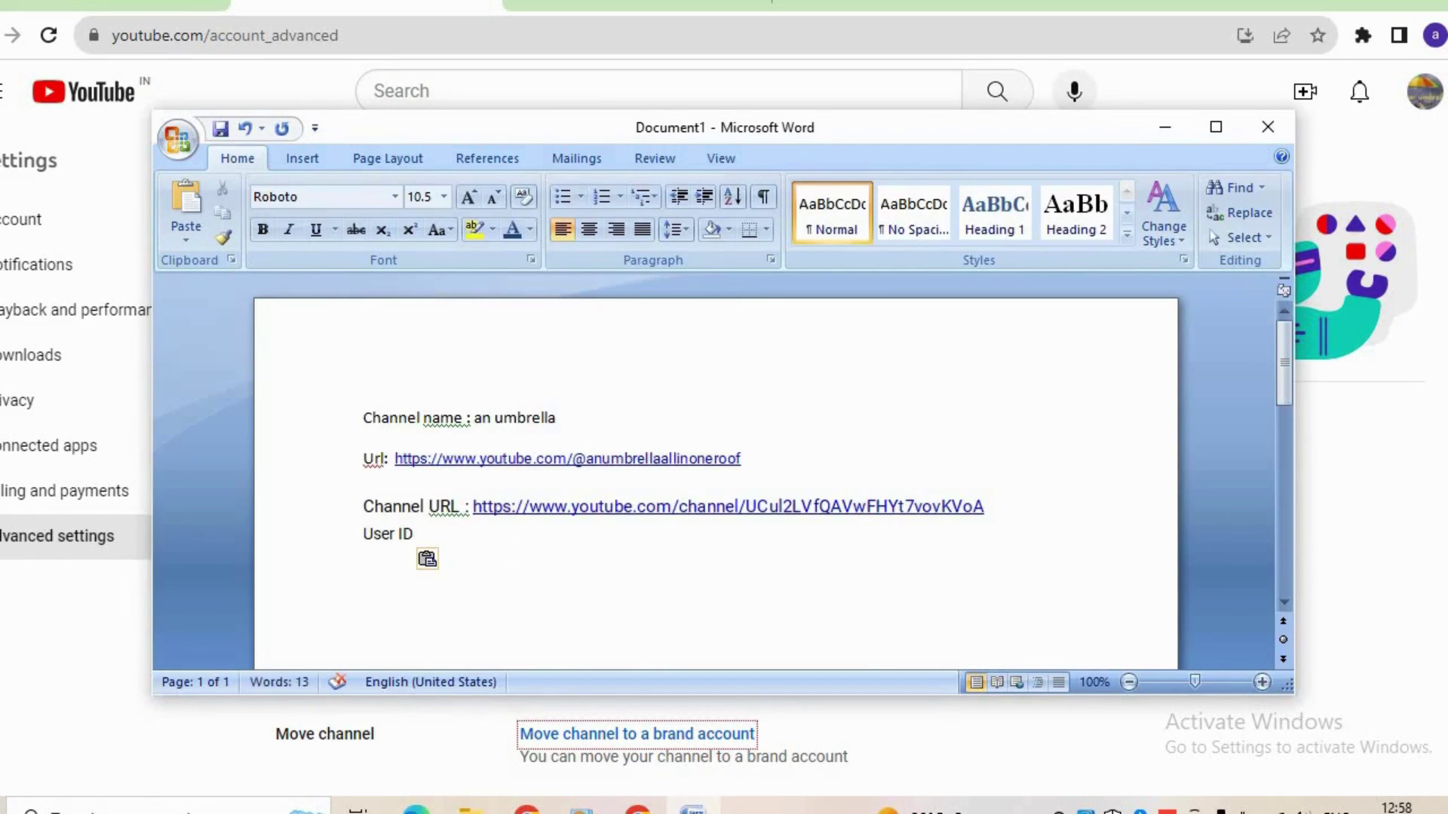
pyautogui.write(':')
# Copy the user ID value from YouTube, paste it after "User ID :" in Word and start a new line.
pyautogui.hotkey('alt', 'Tab')
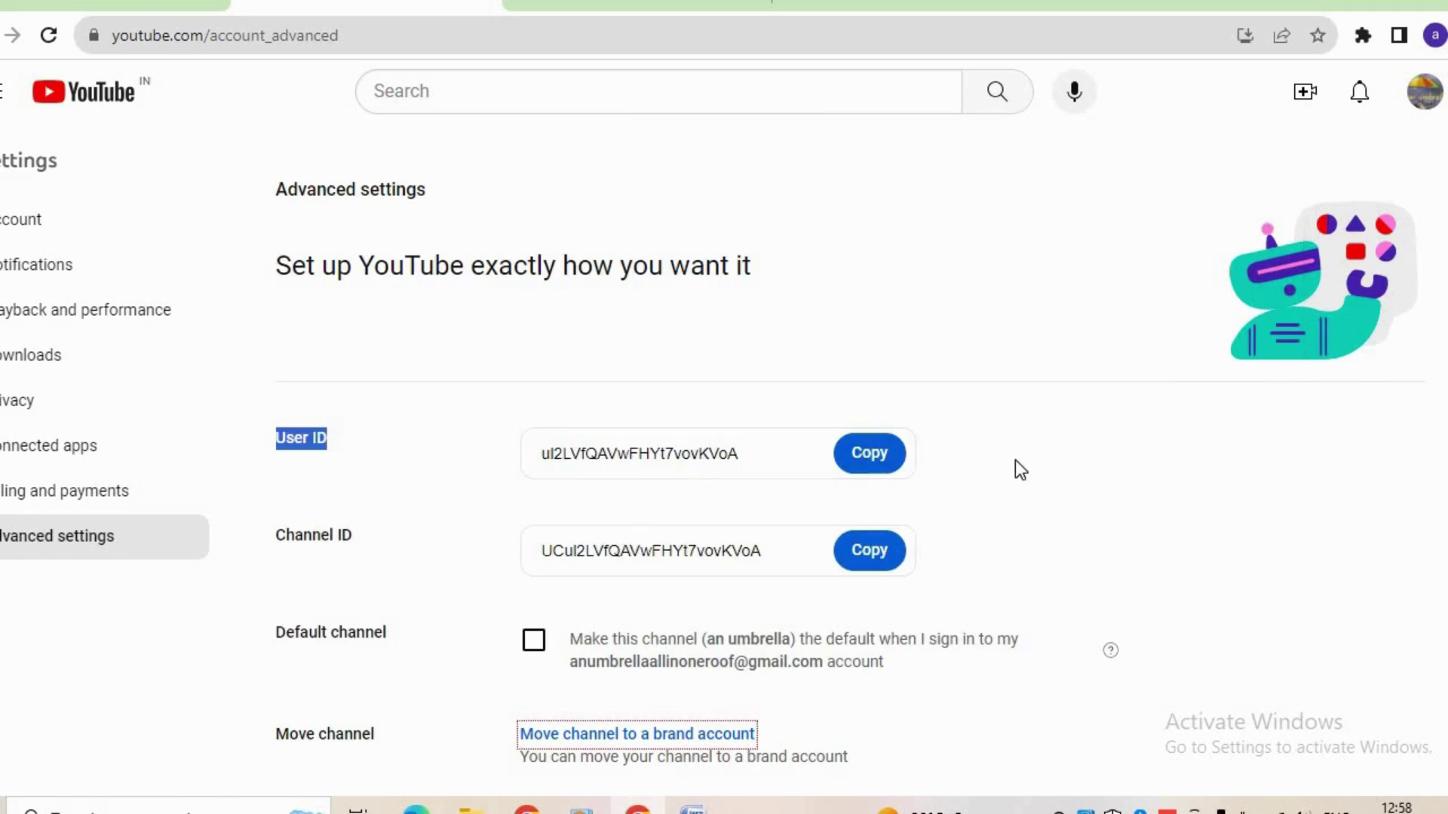
pyautogui.click(877, 456)
pyautogui.hotkey('ctrl', 'v')
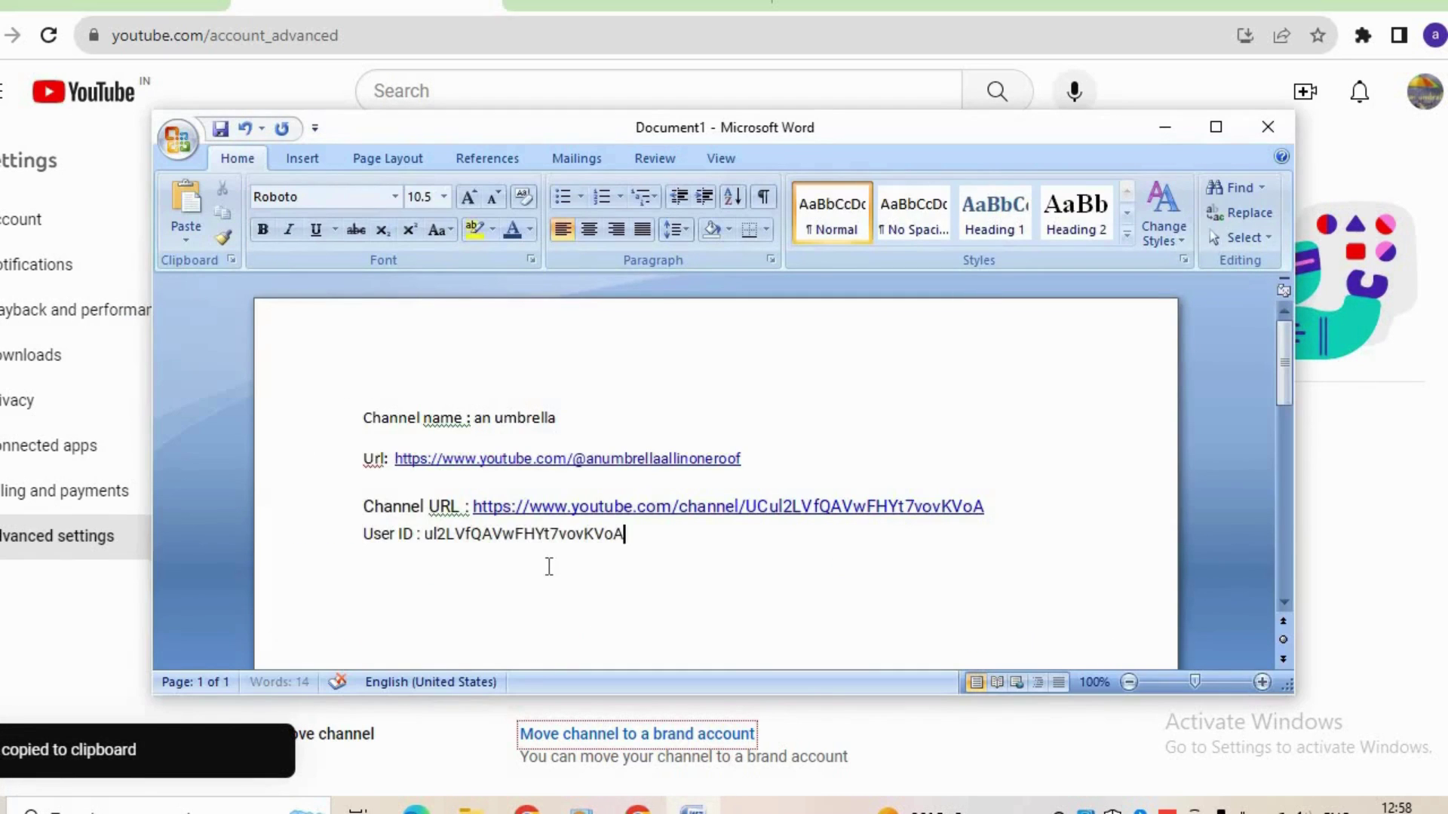
pyautogui.rightClick(635, 537)
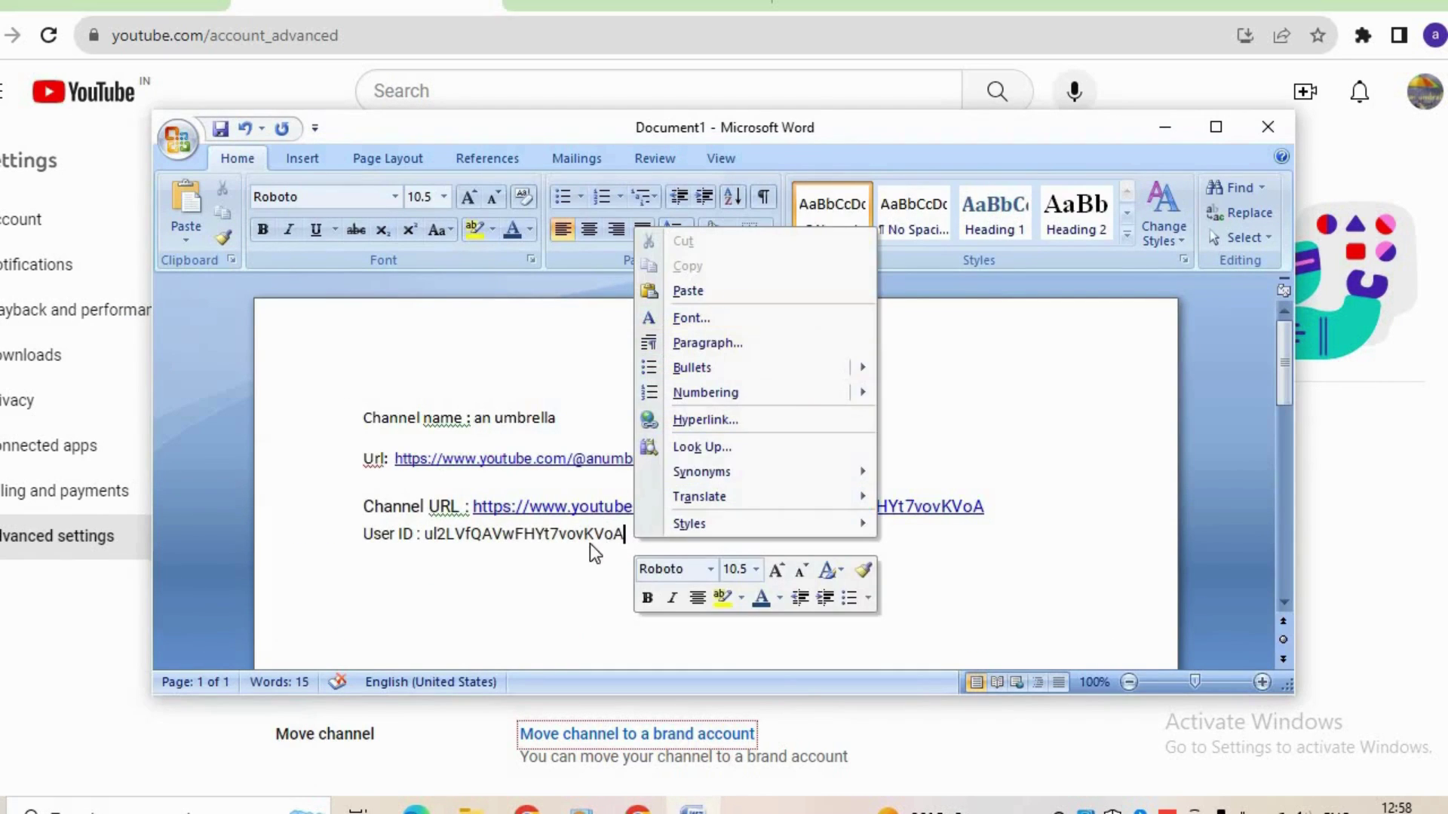
pyautogui.click(662, 534)
pyautogui.press('Return')
# Copy the "Channel ID" label from YouTube's advanced settings and paste it onto the new line in the Word document.
pyautogui.hotkey('alt', 'Tab')
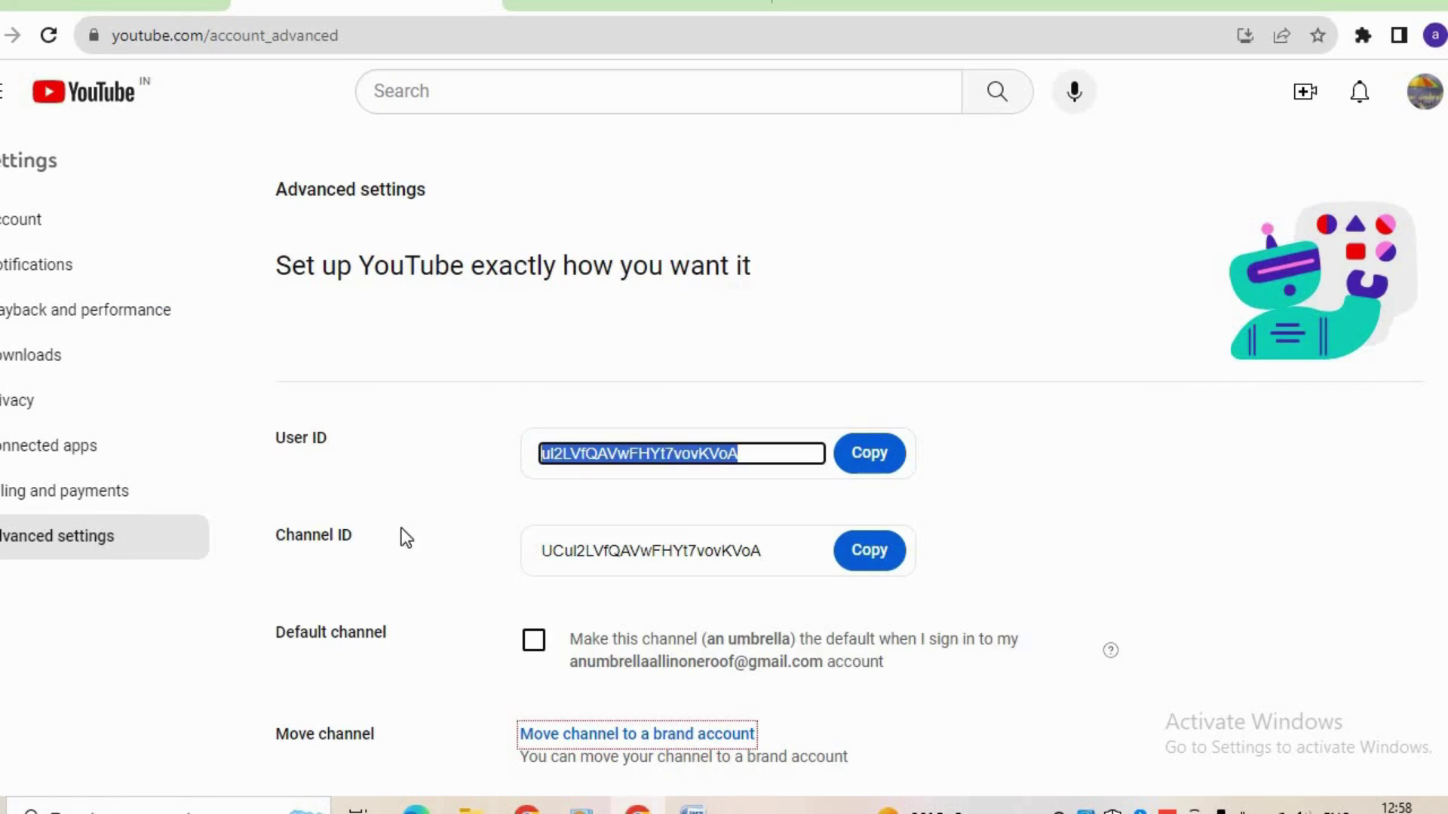
pyautogui.moveTo(254, 543); pyautogui.dragTo(483, 556)
pyautogui.rightClick(348, 545)
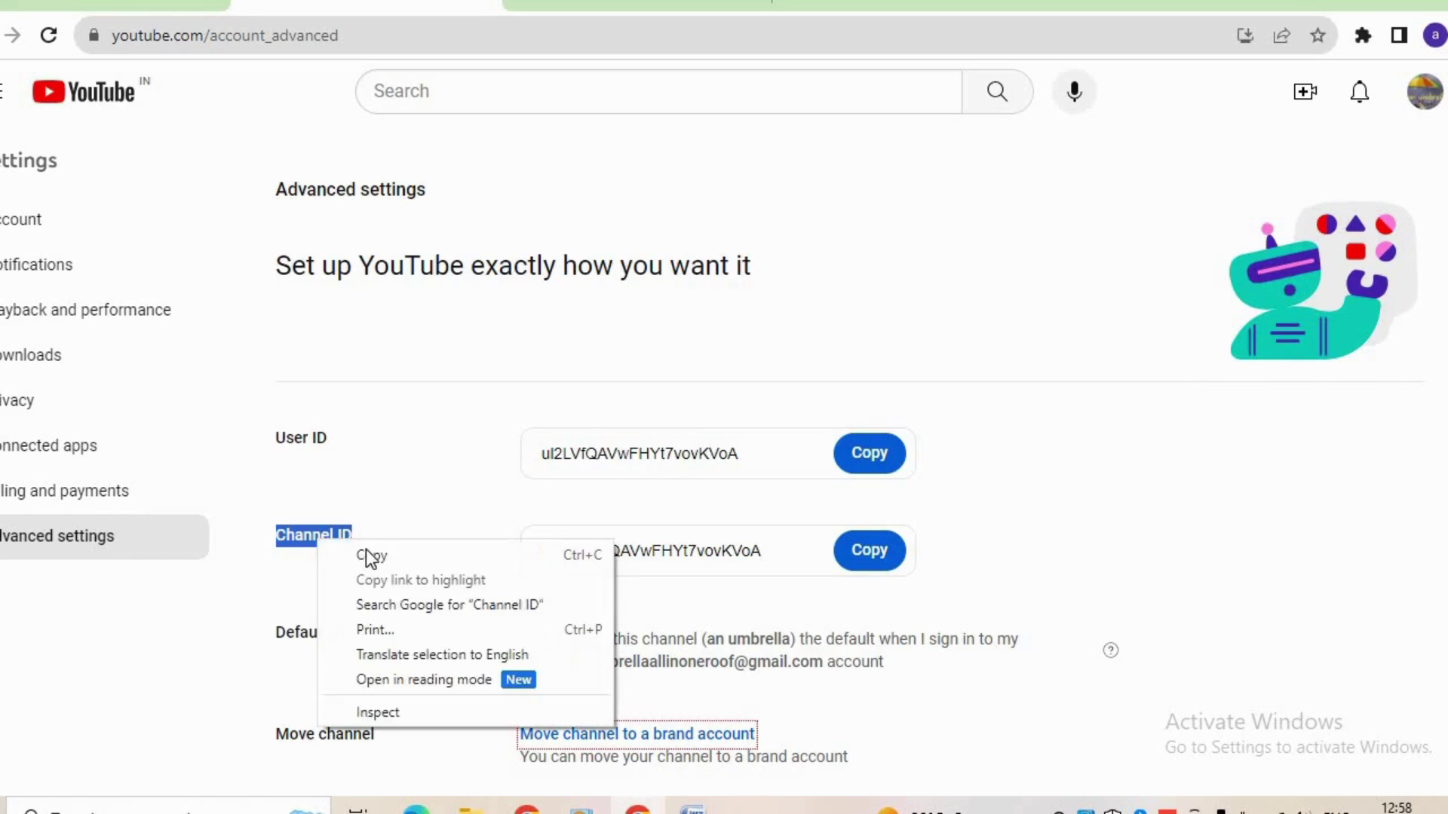
pyautogui.click(365, 552)
pyautogui.hotkey('alt', 'Tab')
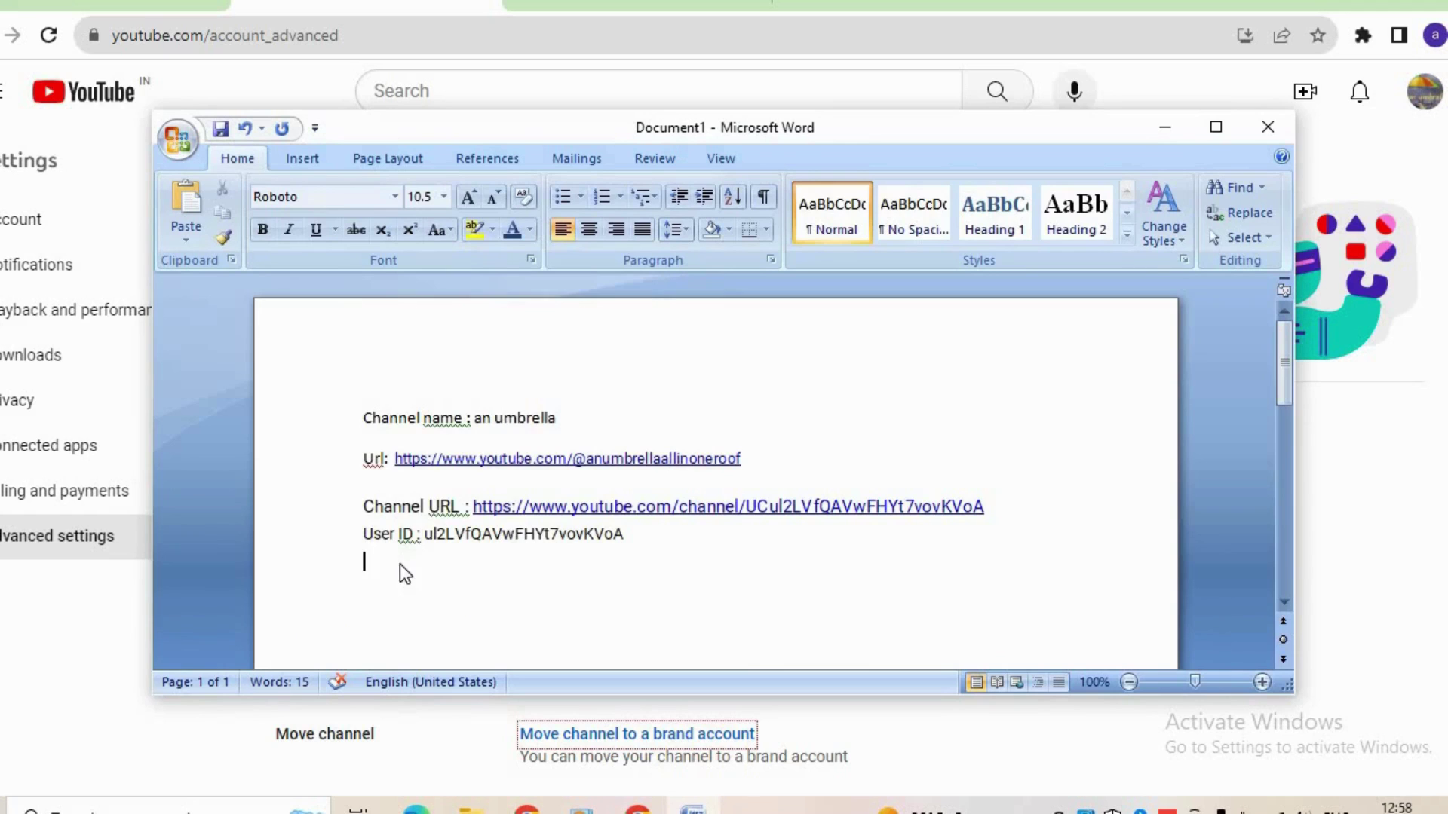
pyautogui.rightClick(400, 573)
pyautogui.click(462, 314)
# Copy the channel ID value from YouTube, then add a colon after "Channel ID" in Word and paste the value there.
pyautogui.hotkey('alt', 'Tab')
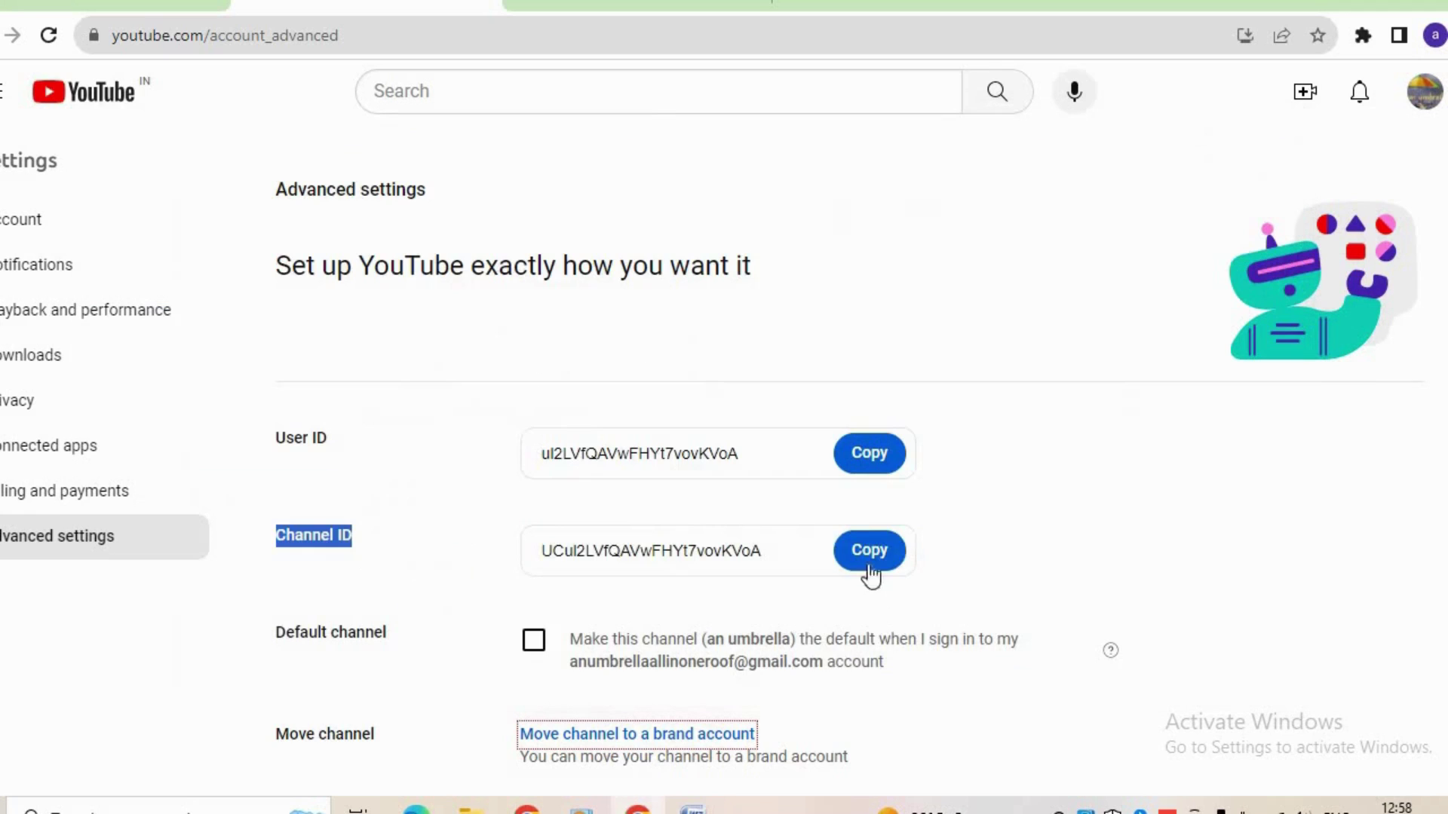
pyautogui.click(867, 570)
pyautogui.hotkey('alt', 'Tab')
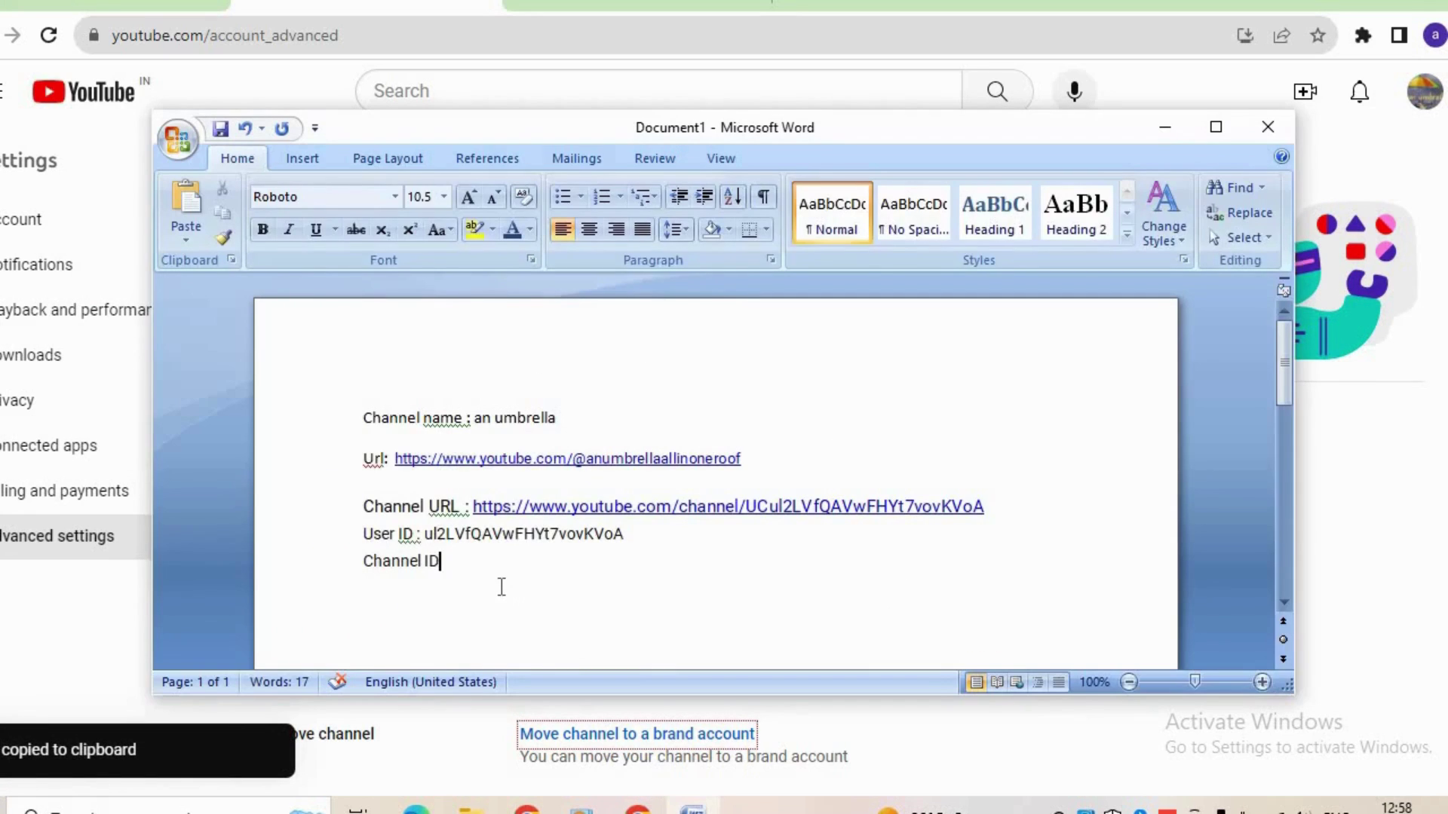
pyautogui.write(':')
pyautogui.rightClick(450, 563)
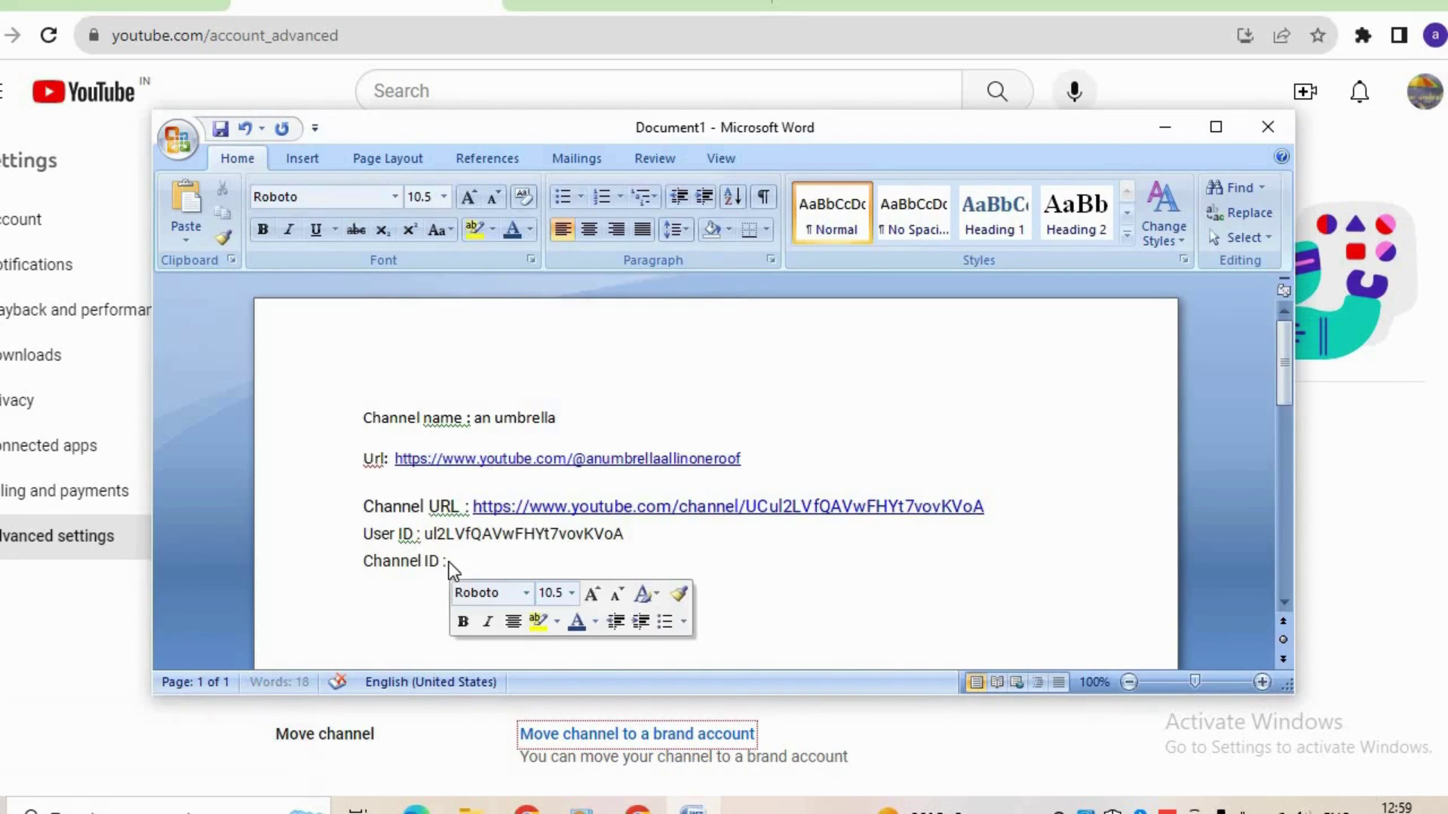
pyautogui.click(519, 315)
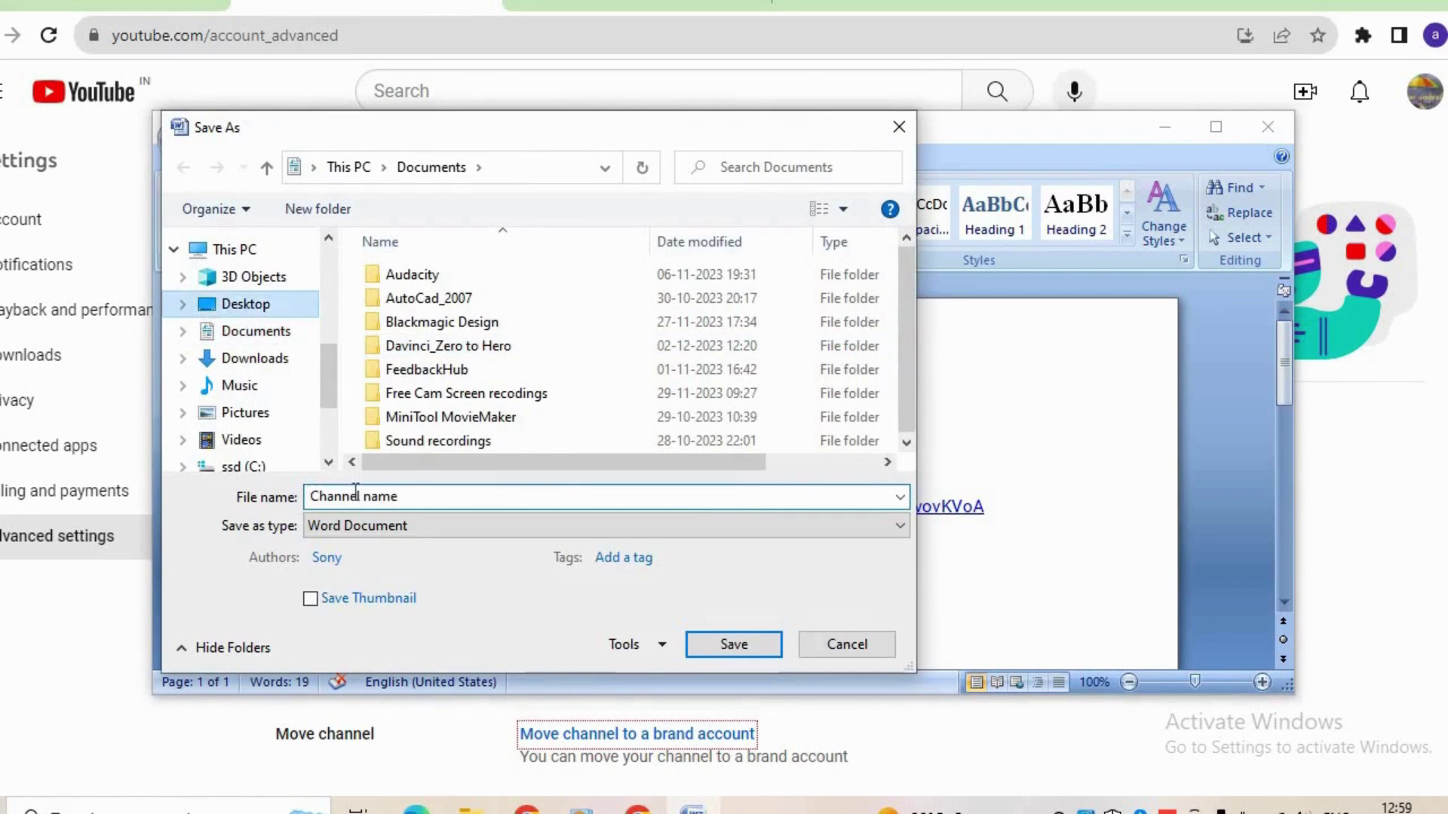
# Save the document as "An umbrella channel details_Youtube" in the Downloads folder as a Word Document.
pyautogui.write('An umb')
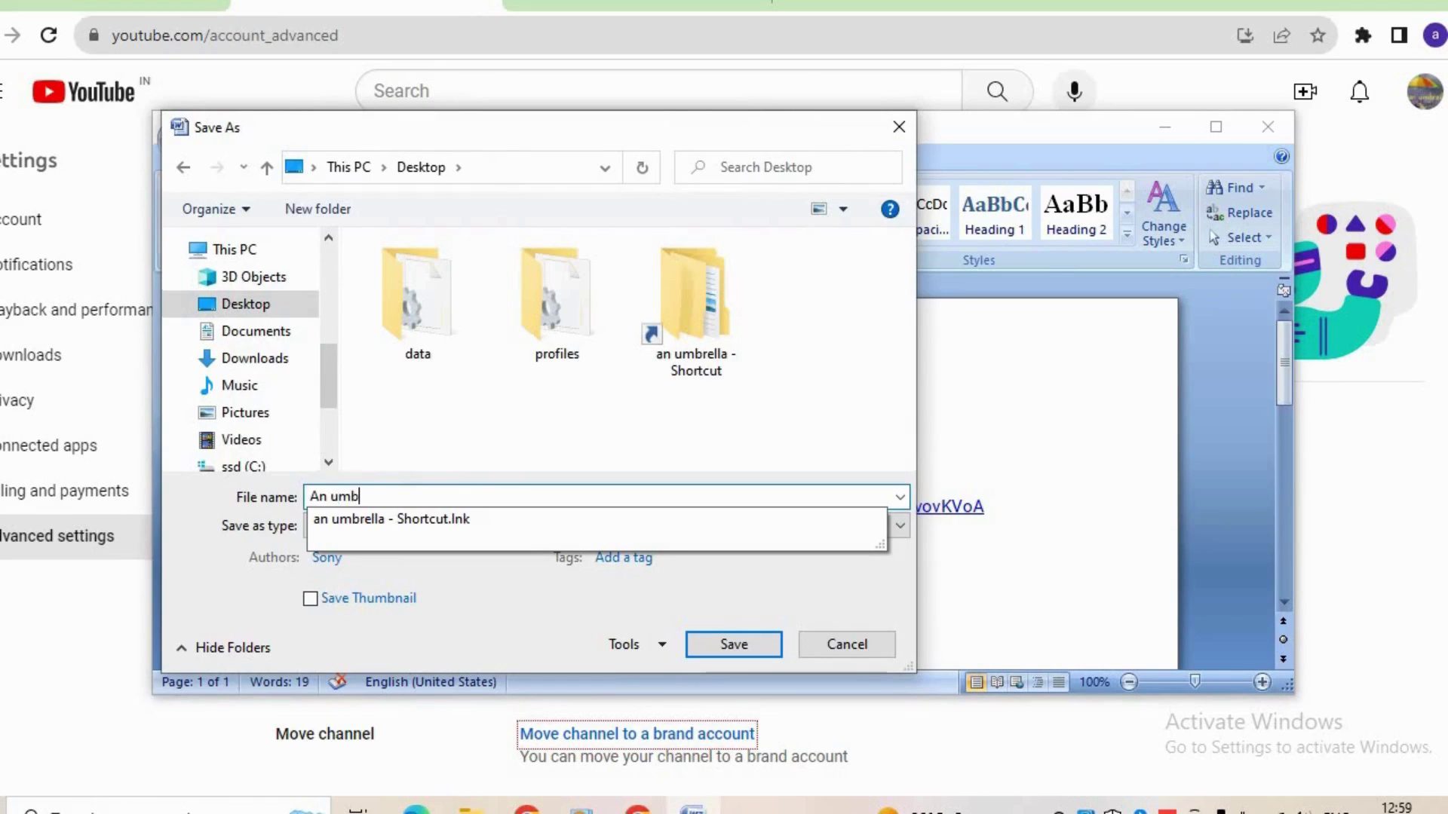
pyautogui.write('rella channel')
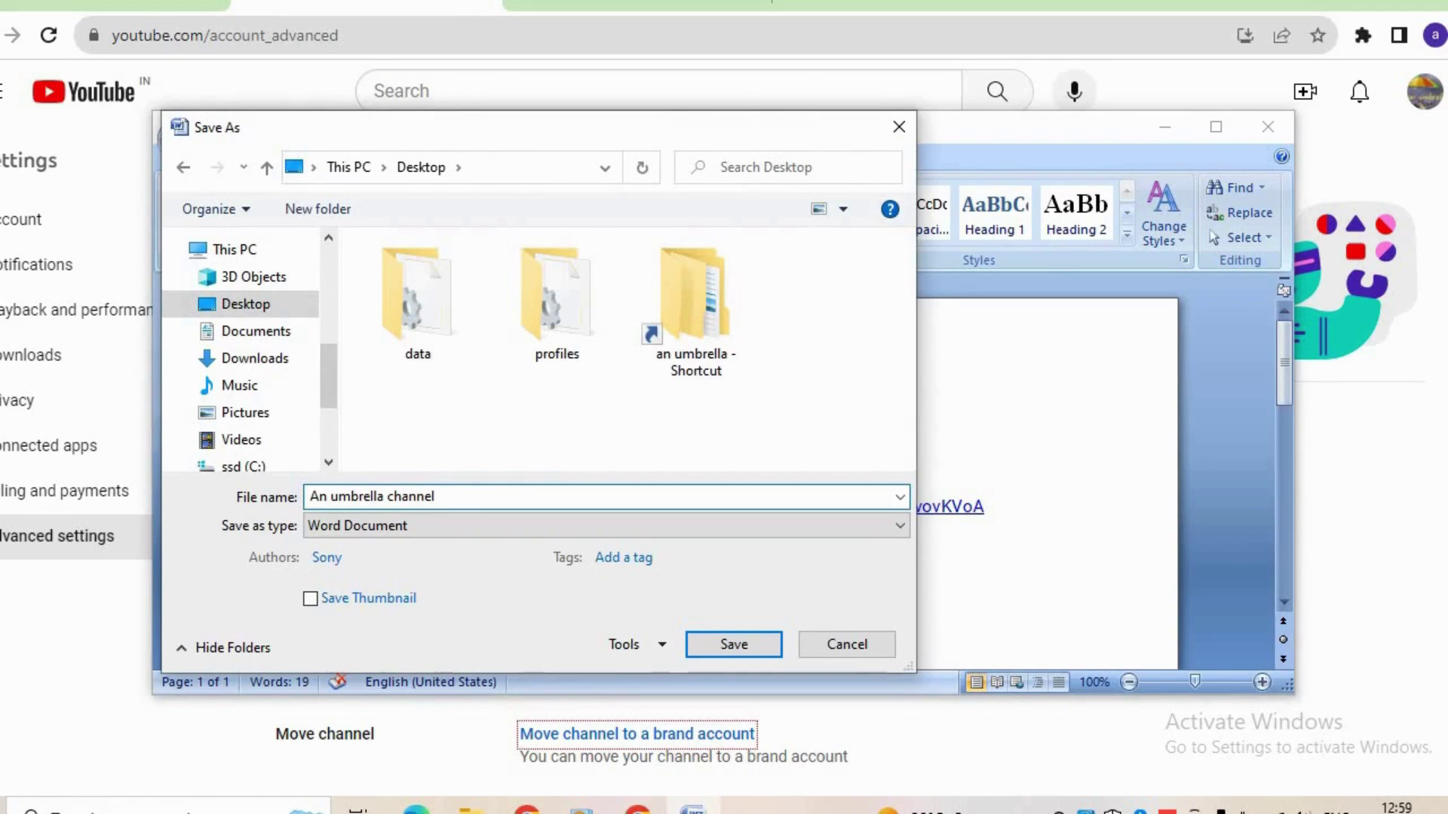
pyautogui.write(' details_Youtube')
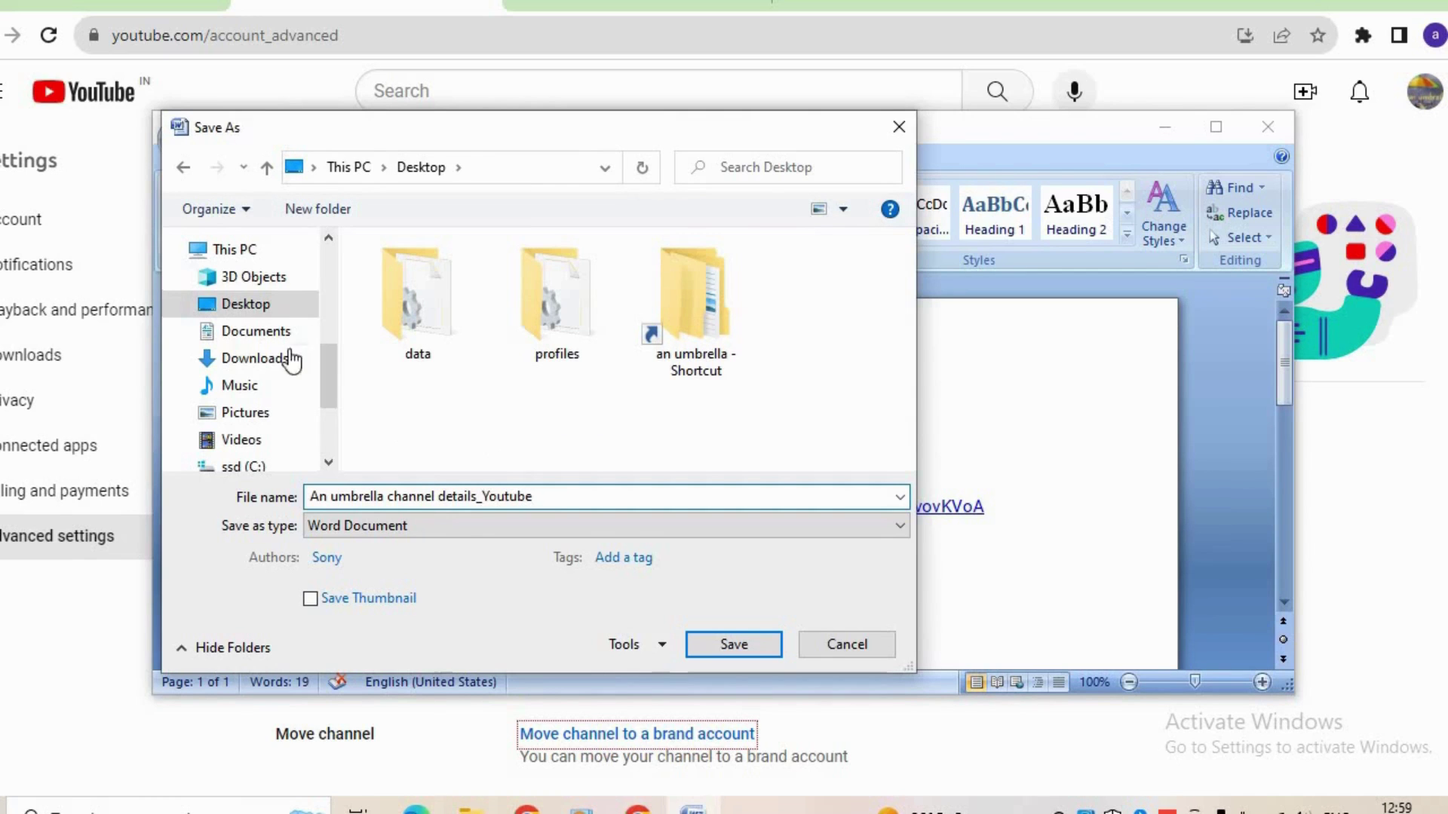
pyautogui.click(264, 359)
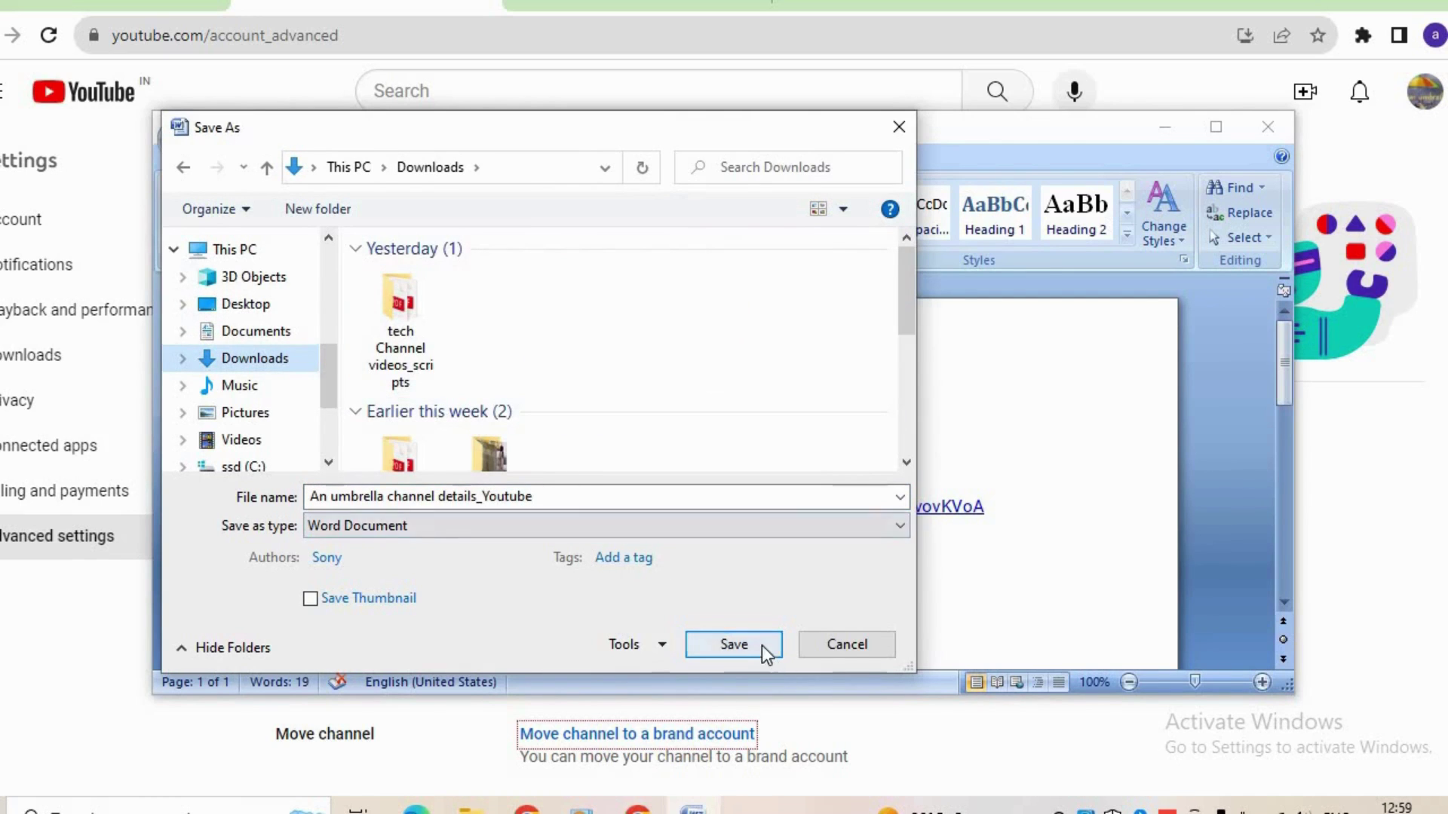
pyautogui.click(758, 646)
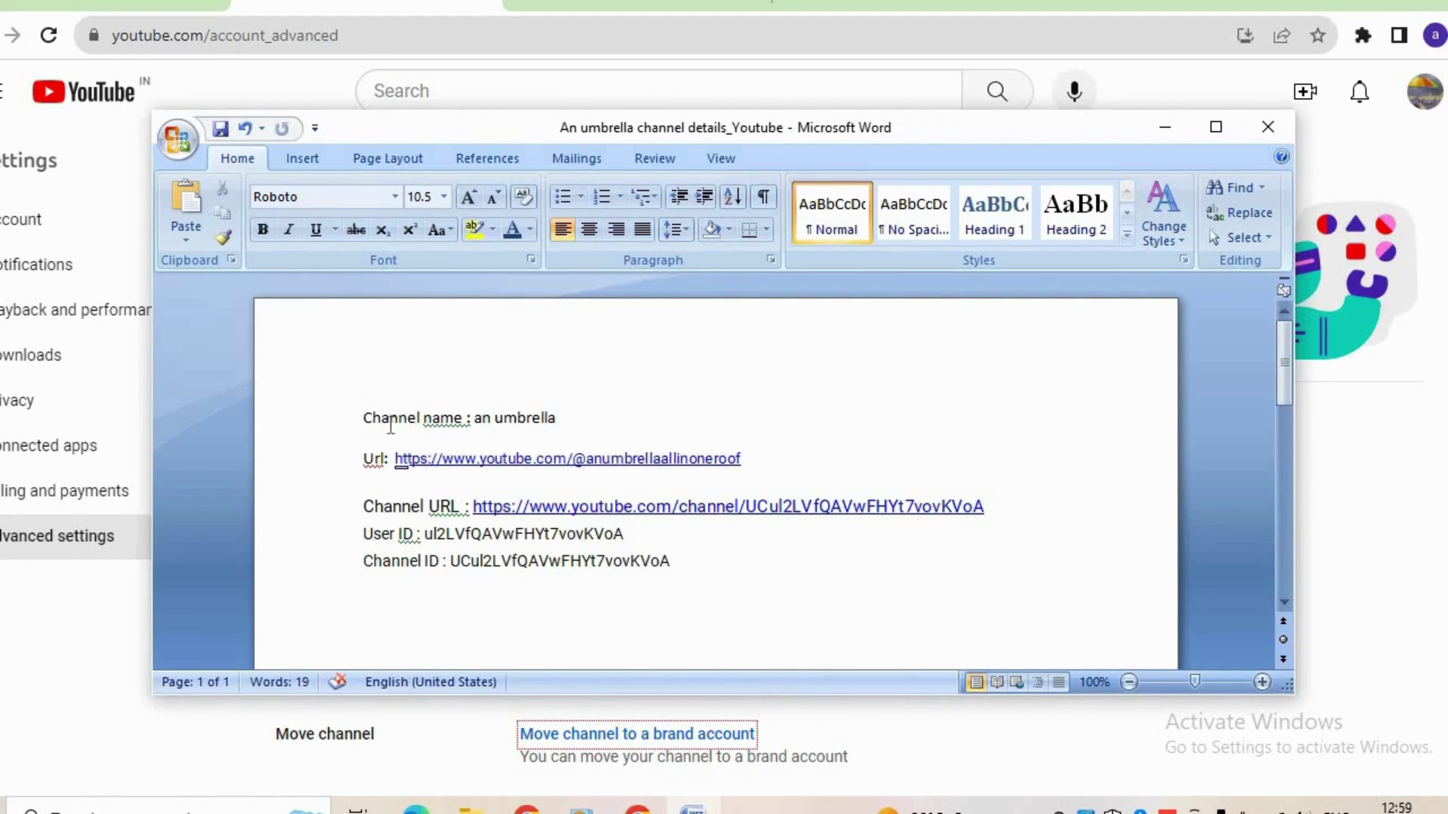
# Apply bold to the channel name "an umbrella" in the Word document.
pyautogui.moveTo(558, 420); pyautogui.dragTo(491, 438)
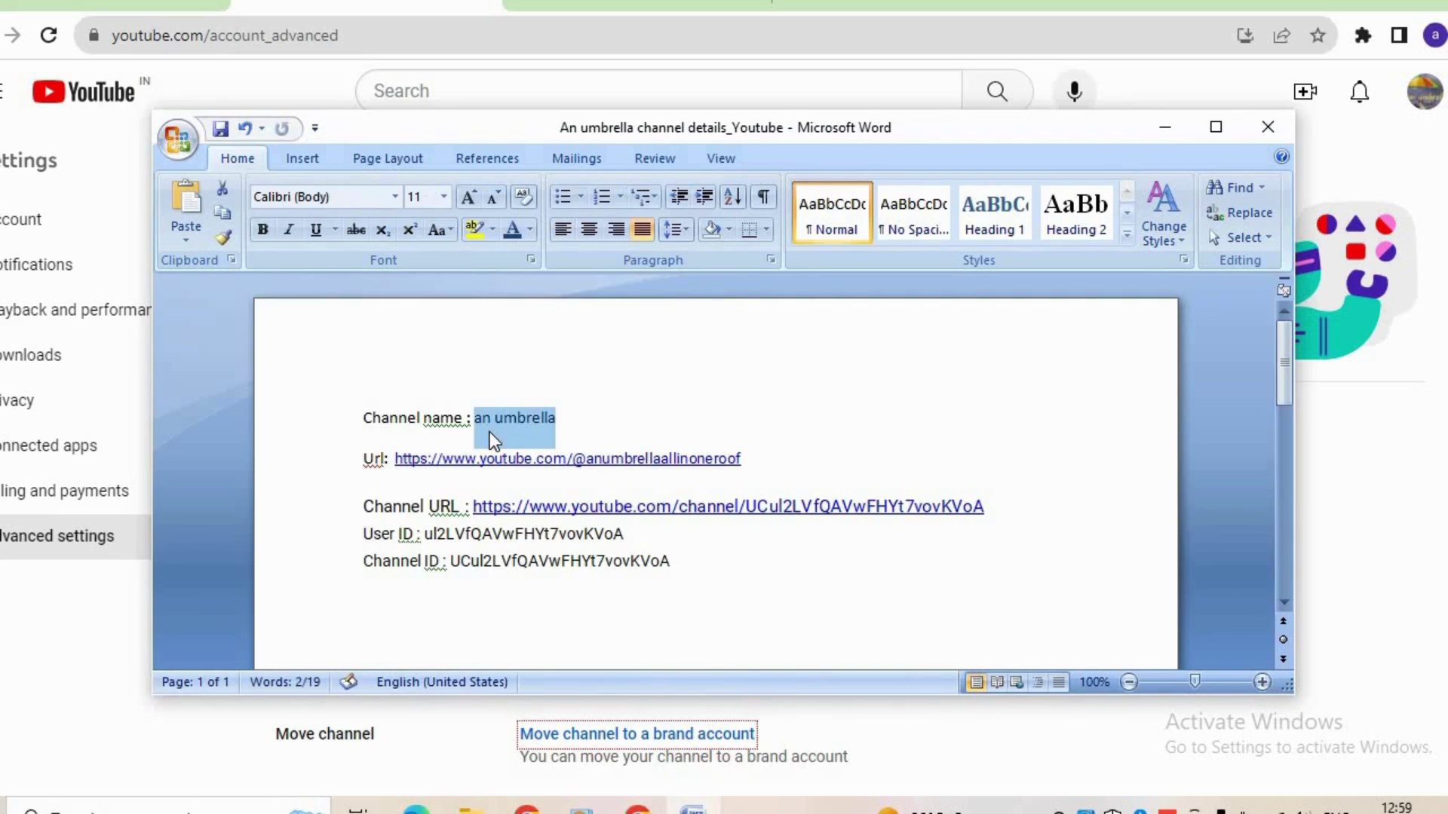
pyautogui.hotkey('ctrl', 'b')
pyautogui.click(799, 394)
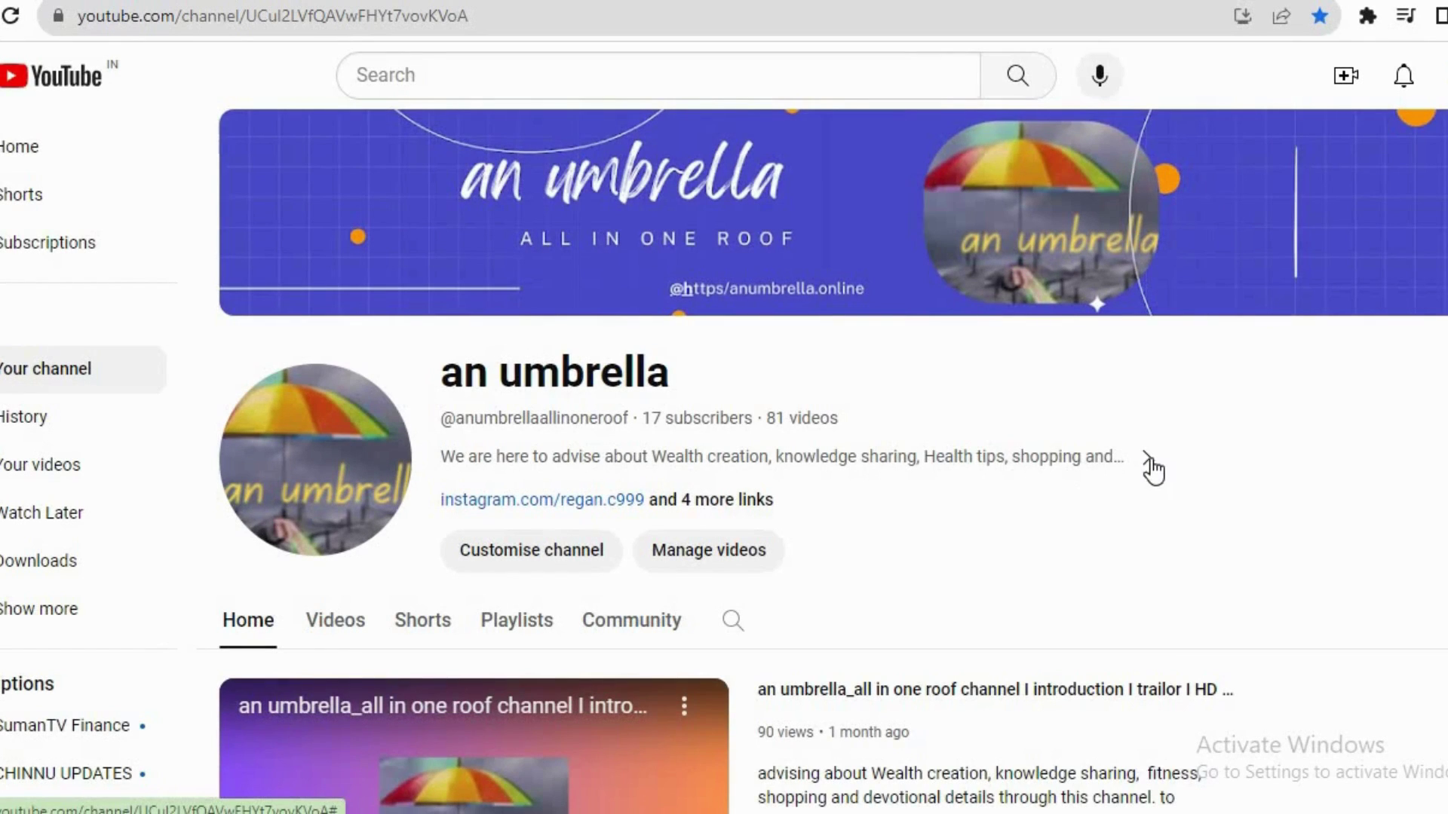
# Open the About information on the channel's YouTube page and examine the channel details, including the handle URL.
pyautogui.click(1147, 459)
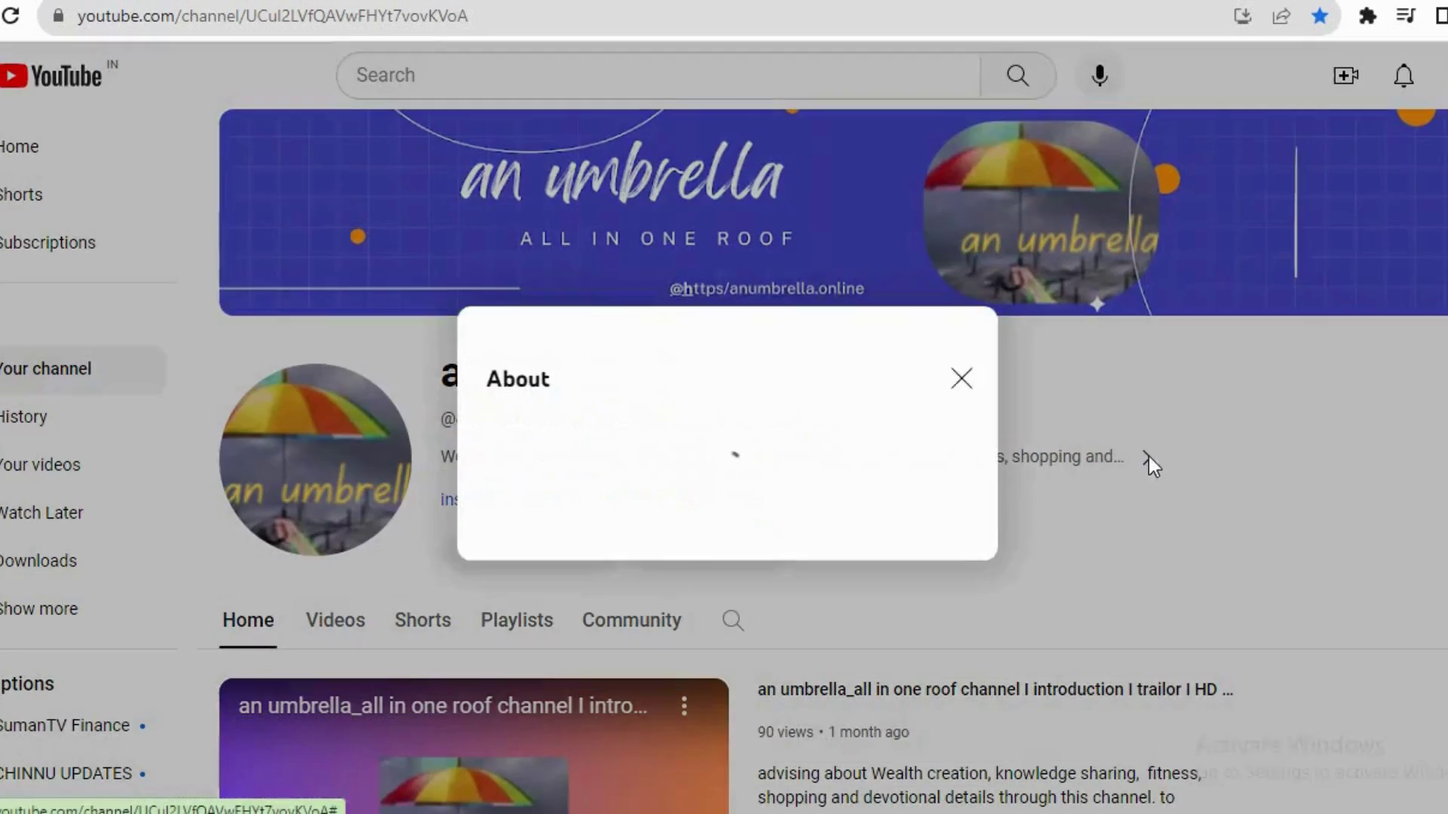
pyautogui.scroll(-5, 627, 306)
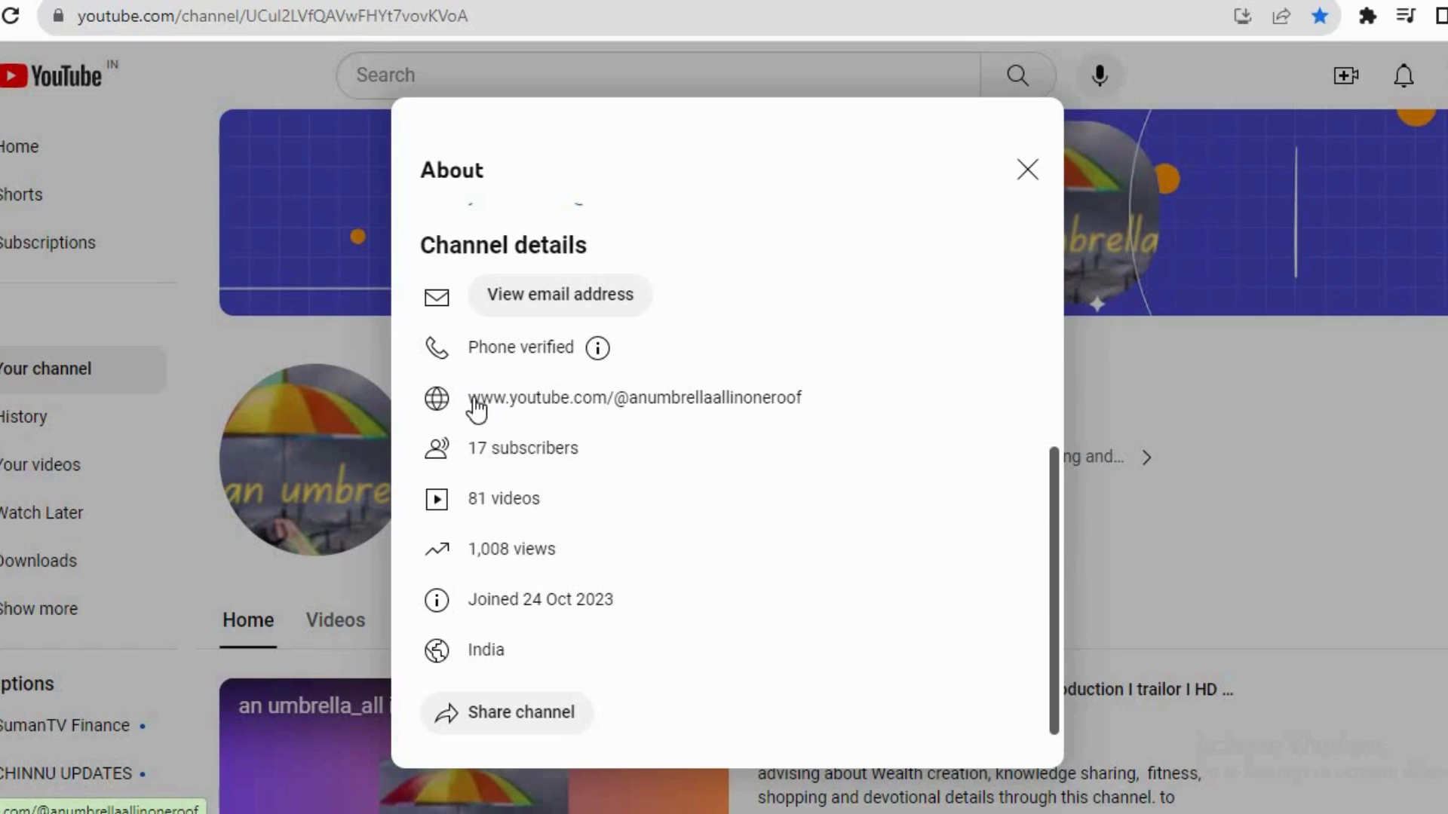
pyautogui.moveTo(467, 398); pyautogui.dragTo(724, 410)
pyautogui.click(645, 430)
pyautogui.scroll(1, 875, 409)
pyautogui.scroll(-1, 895, 452)
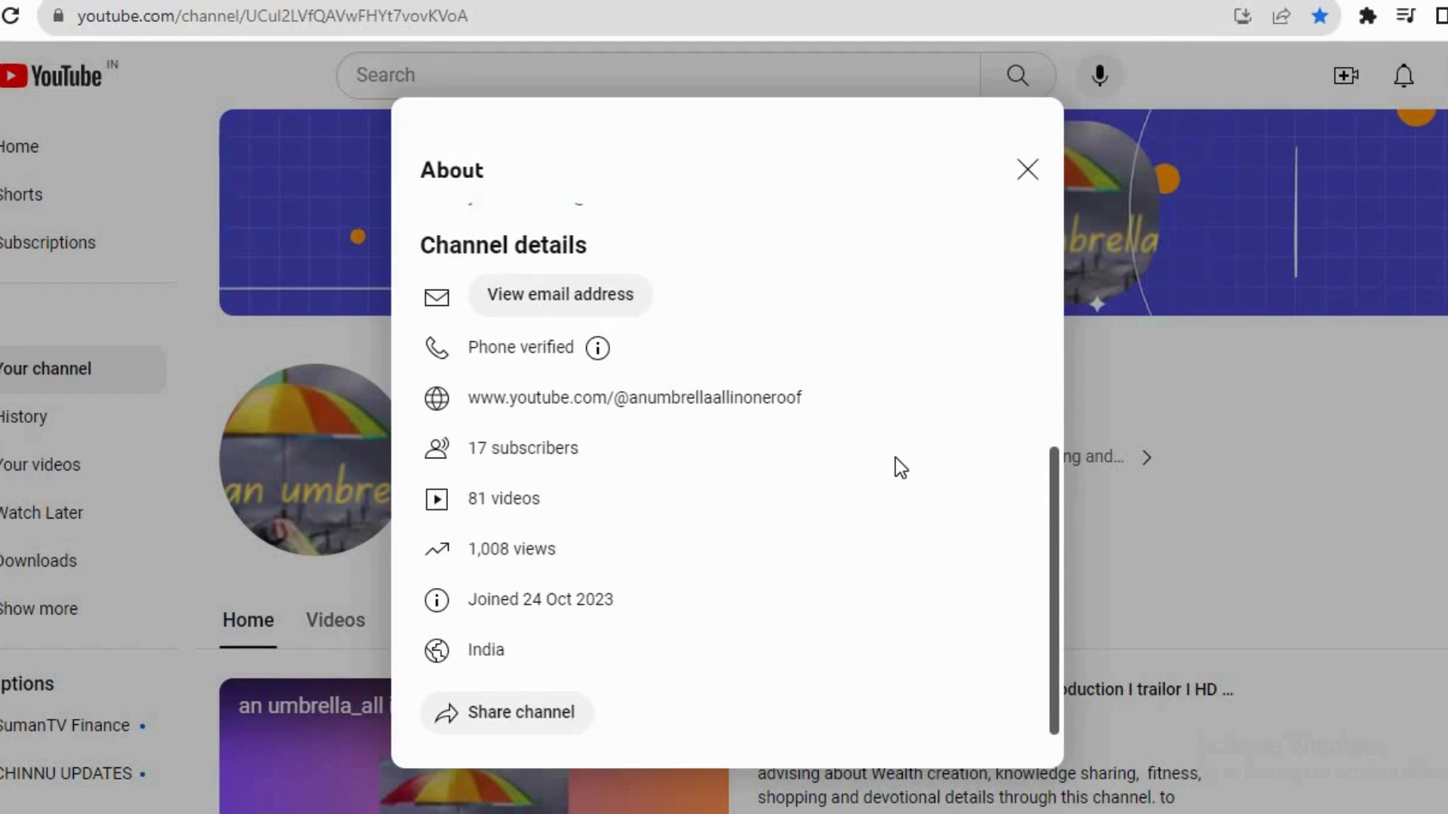